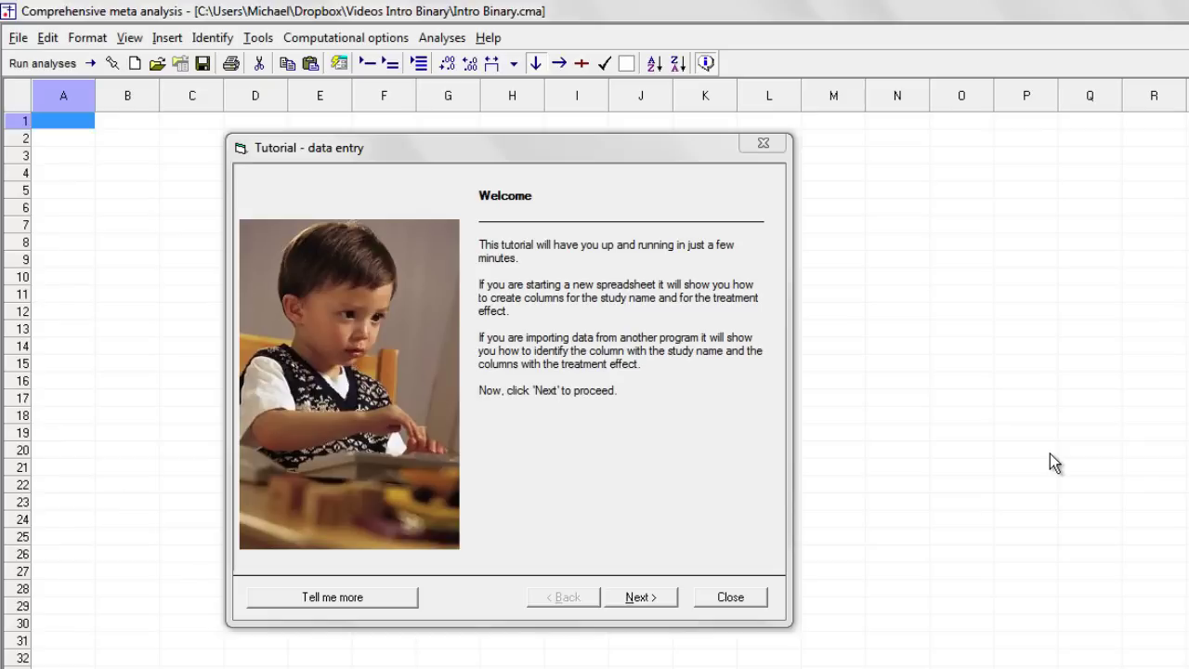
- Close the 'Tutorial - data entry' dialog to reveal the empty Intro Binary.cma data sheet
{"action": "left_click", "coordinate": [764, 144]}
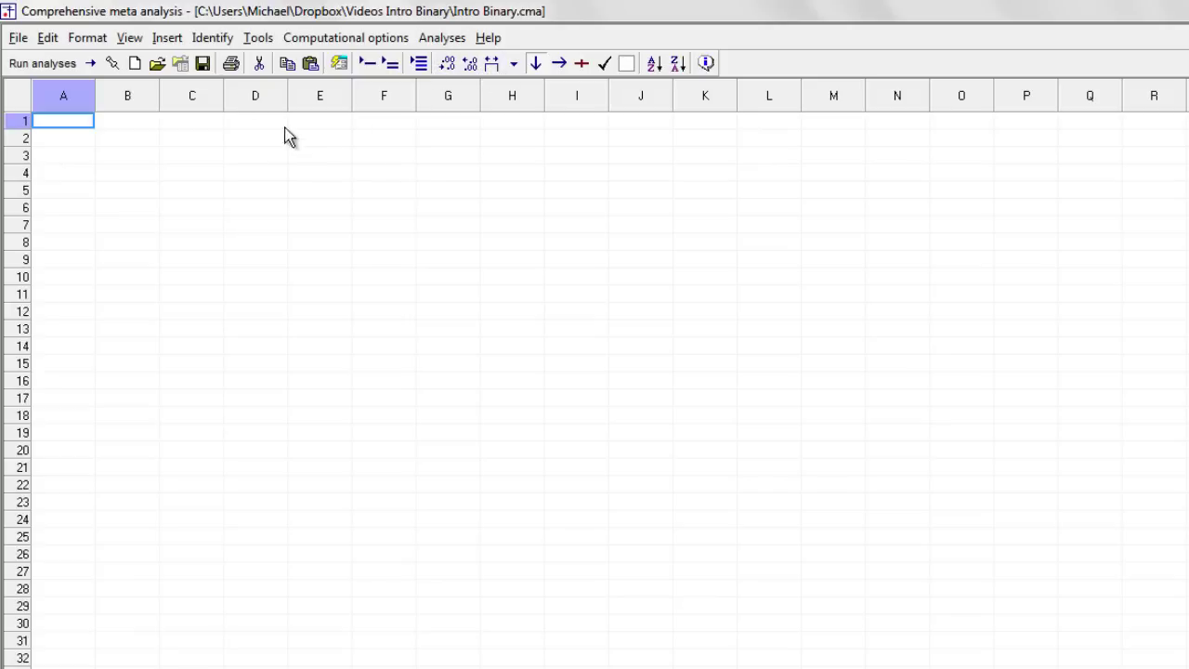
- Insert a Study names column, then start inserting columns for effect size data
{"action": "left_click", "coordinate": [172, 42]}
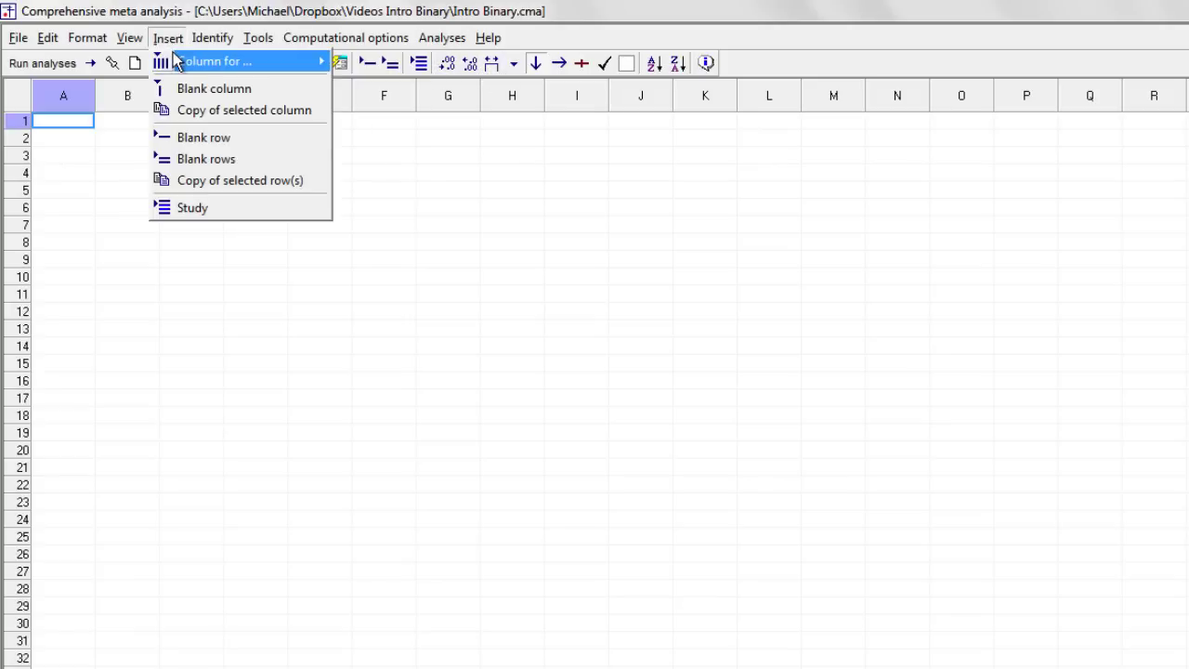
{"action": "mouse_move", "coordinate": [223, 63]}
{"action": "left_click", "coordinate": [361, 61]}
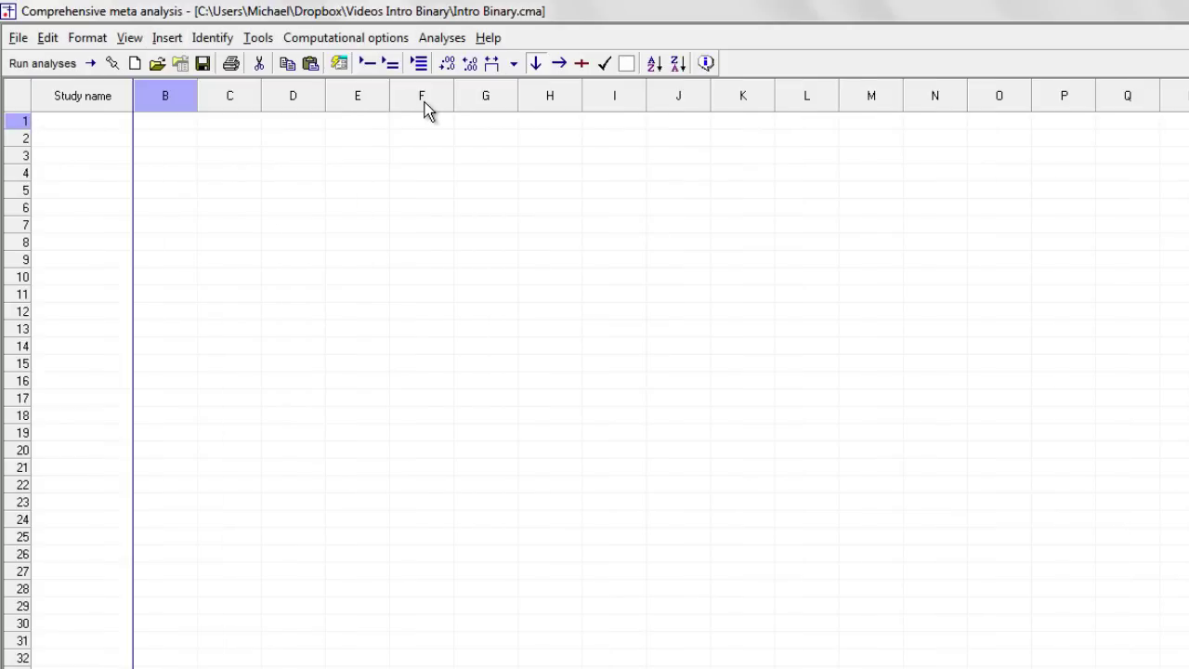
{"action": "left_click", "coordinate": [168, 38]}
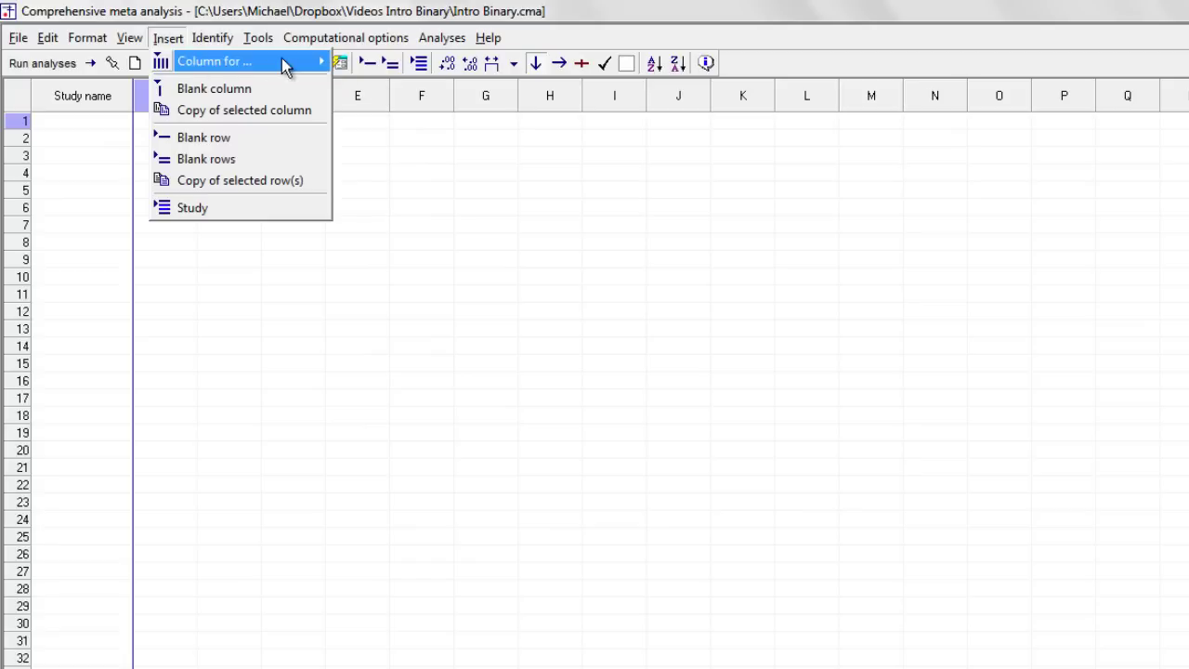
- Create 'Events and sample size in each group' columns for dichotomous, unmatched prospective two-group data
{"action": "mouse_move", "coordinate": [287, 63]}
{"action": "left_click", "coordinate": [447, 184]}
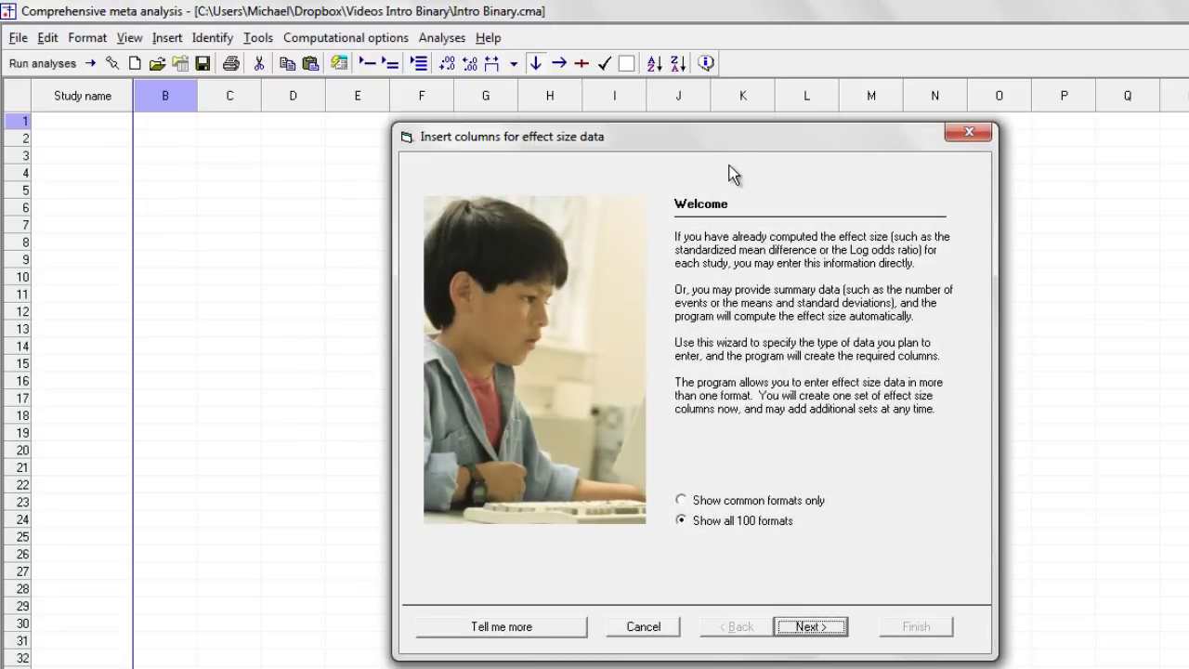
{"action": "left_click_drag", "start_coordinate": [729, 139], "coordinate": [541, 114]}
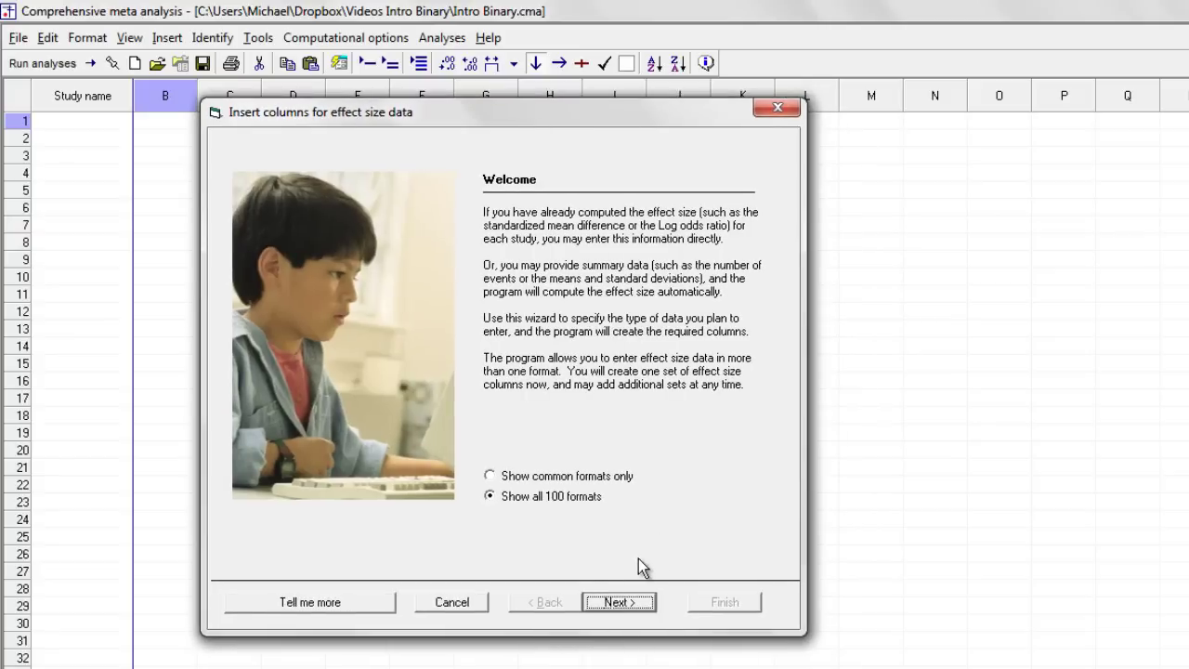
{"action": "left_click", "coordinate": [621, 604]}
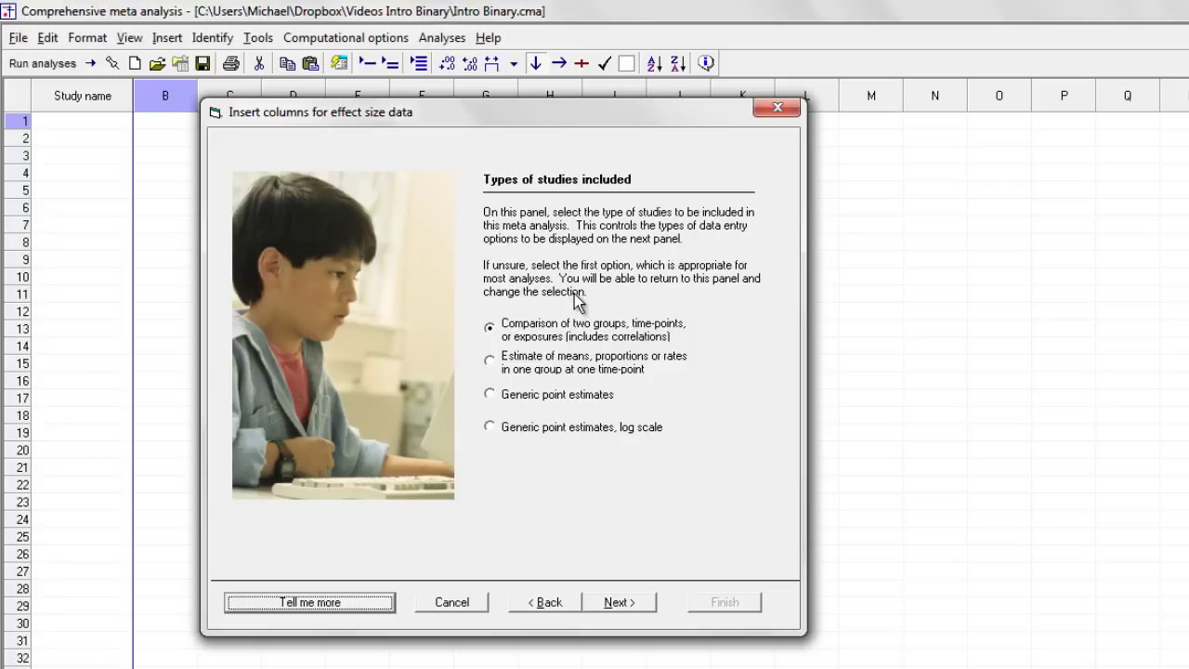
{"action": "left_click", "coordinate": [615, 606]}
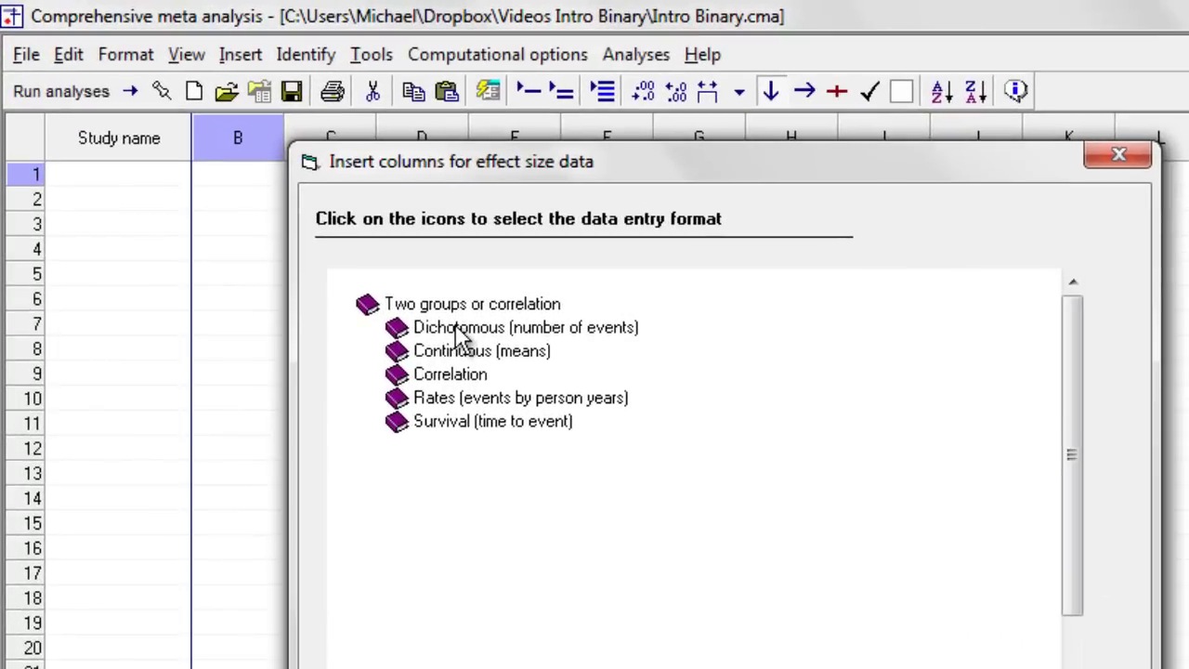
{"action": "left_click", "coordinate": [456, 333]}
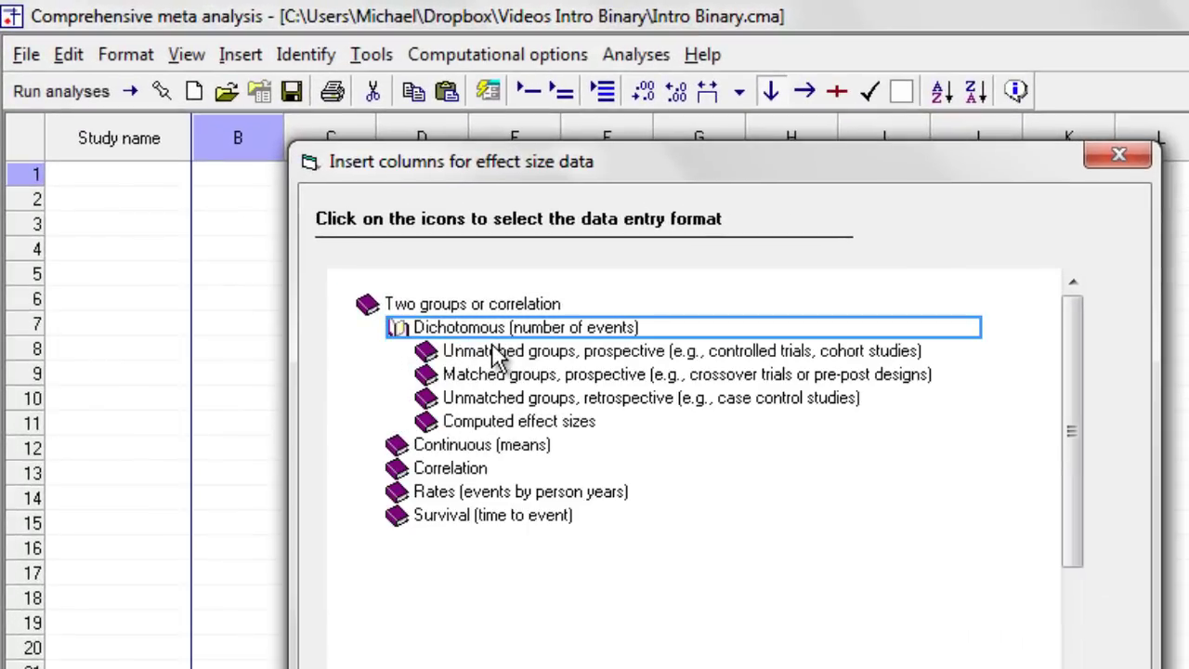
{"action": "left_click", "coordinate": [546, 357]}
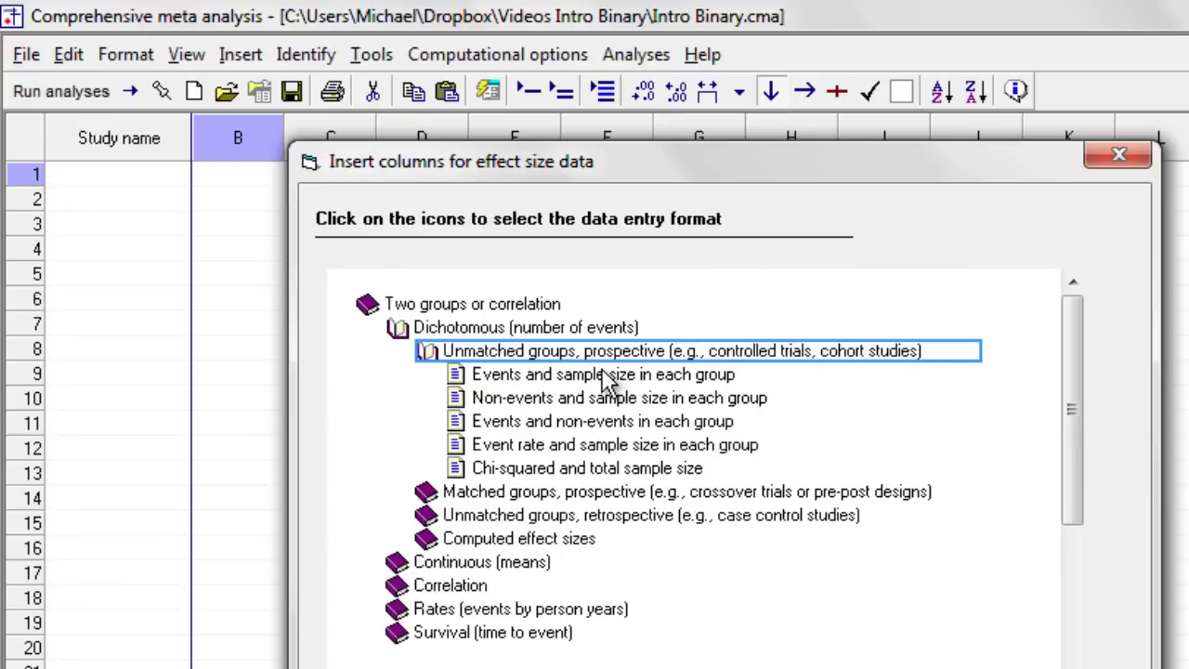
{"action": "left_click", "coordinate": [606, 376]}
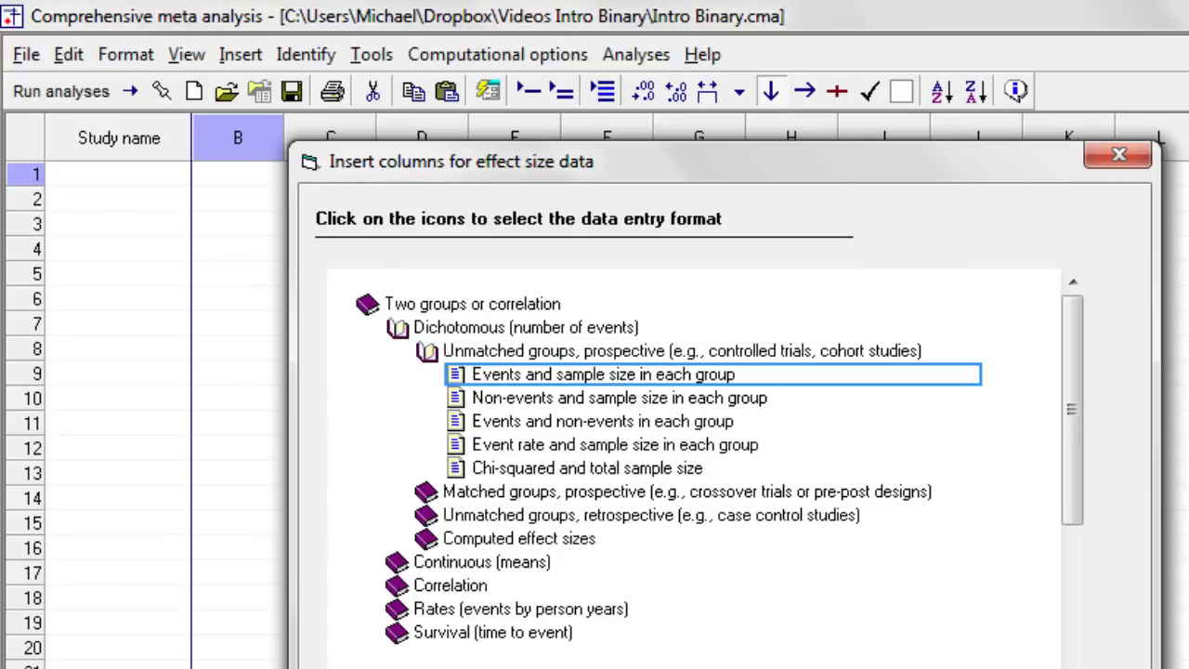
{"action": "key", "text": "Return"}
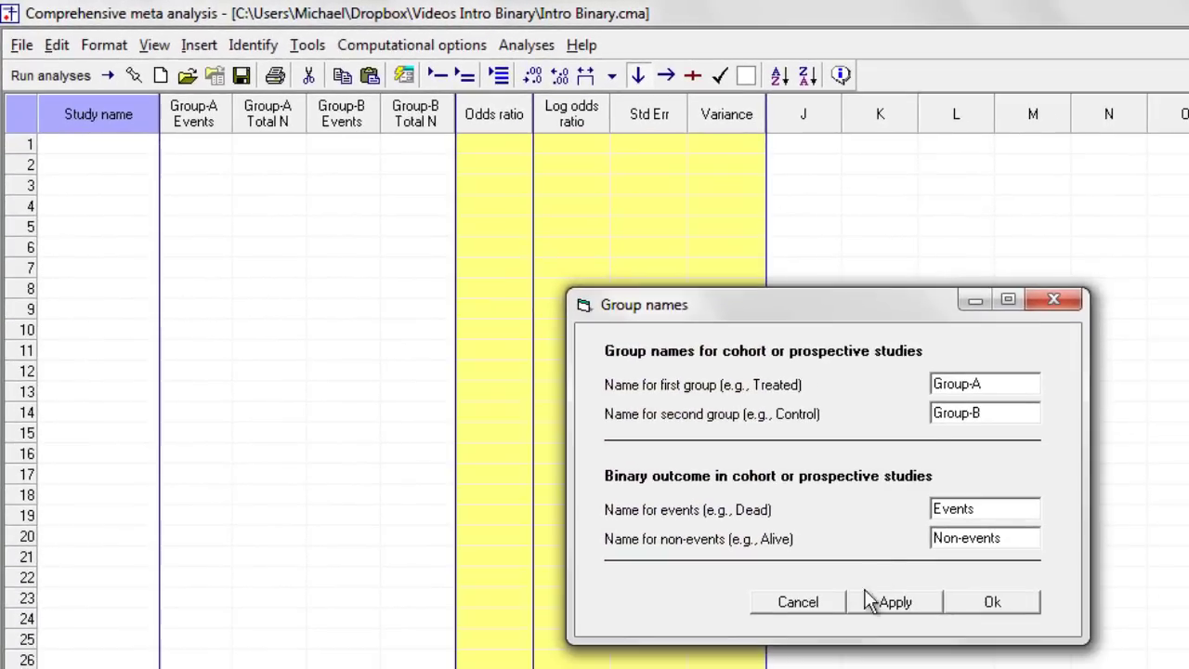
- Rename the groups to Treated and Control and the outcomes to Dead and Alive
{"action": "double_click", "coordinate": [1018, 383]}
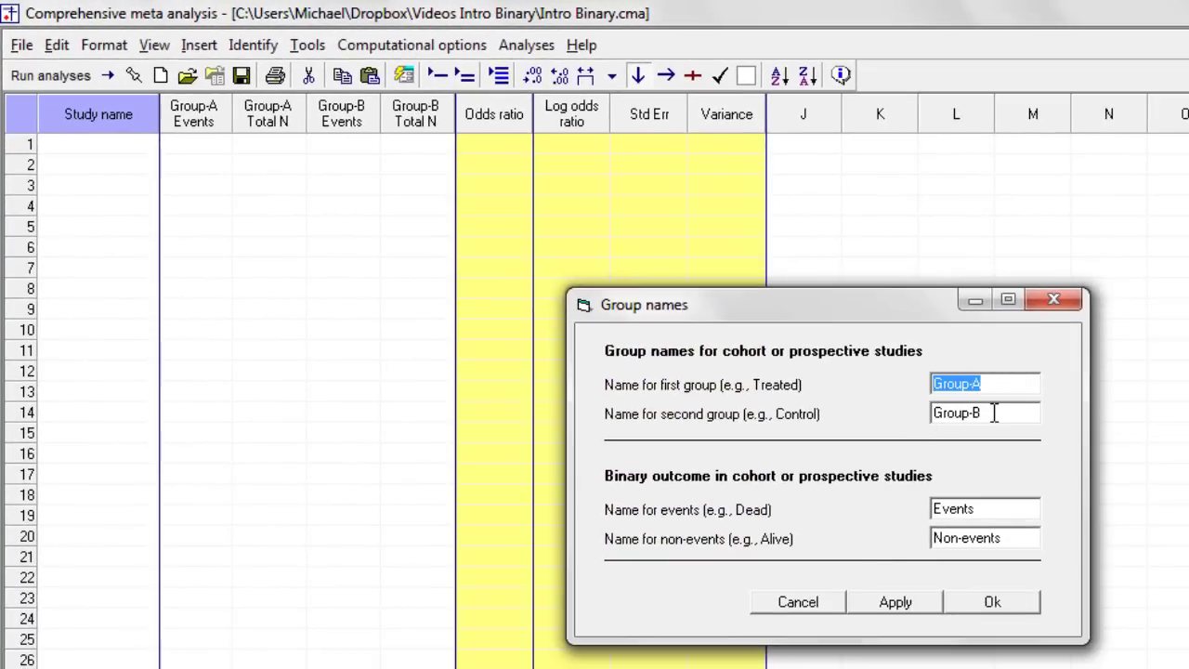
{"action": "type", "text": "Treated"}
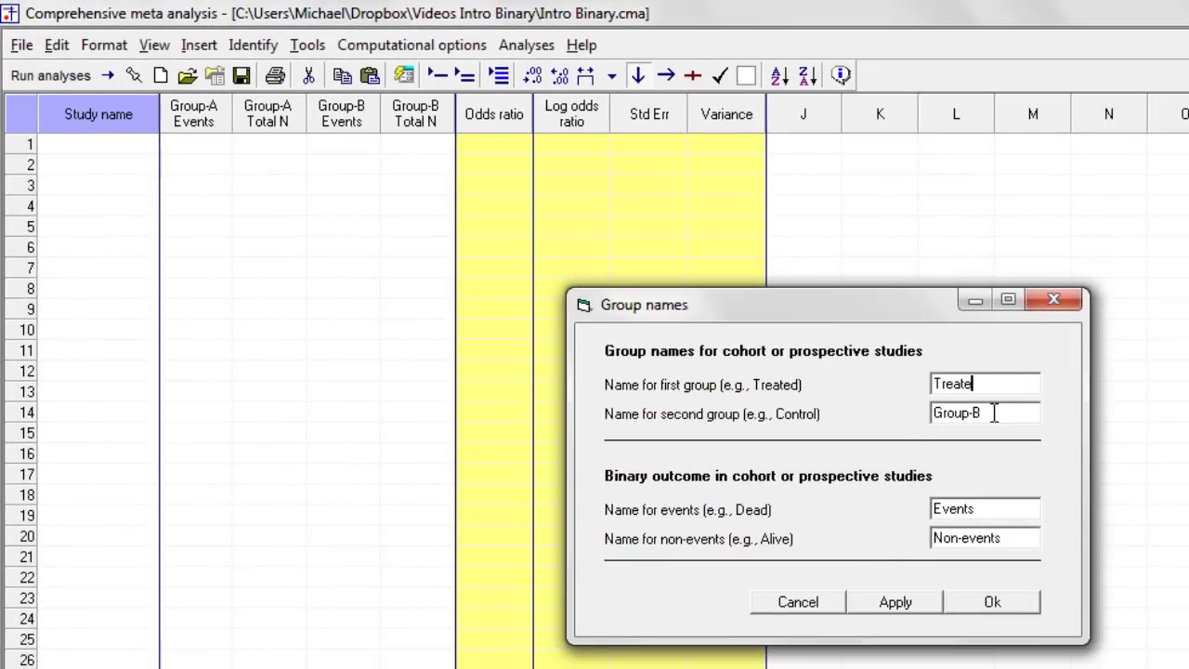
{"action": "double_click", "coordinate": [995, 414]}
{"action": "type", "text": "C"}
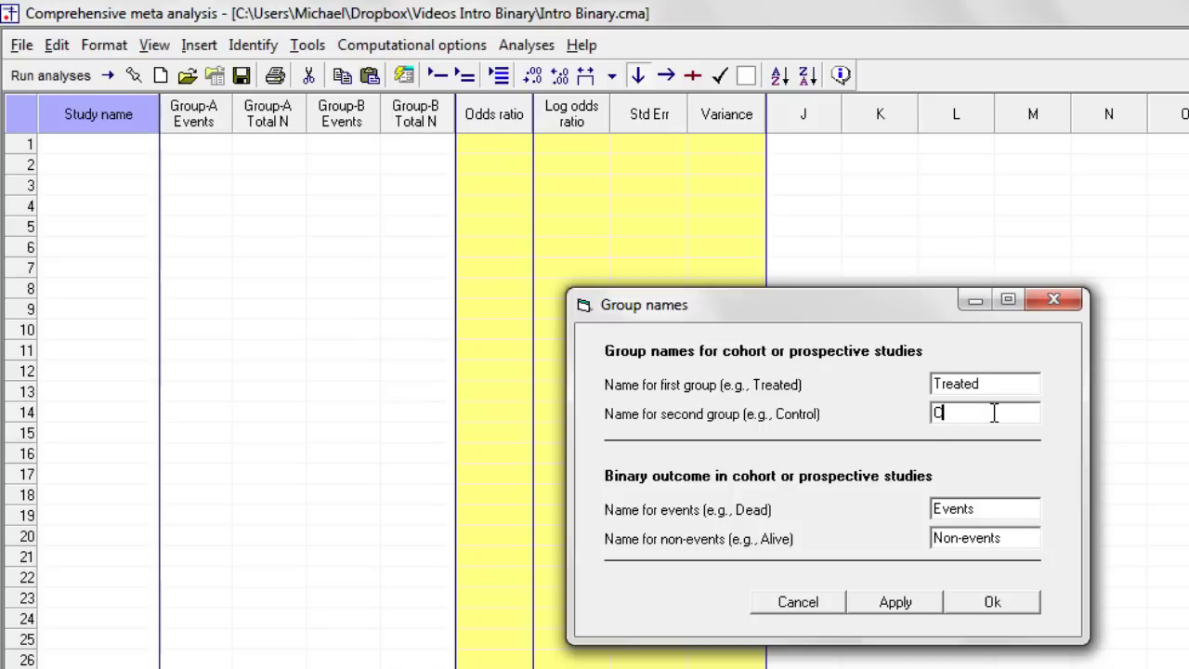
{"action": "type", "text": "ontrol"}
{"action": "double_click", "coordinate": [990, 509]}
{"action": "type", "text": "De"}
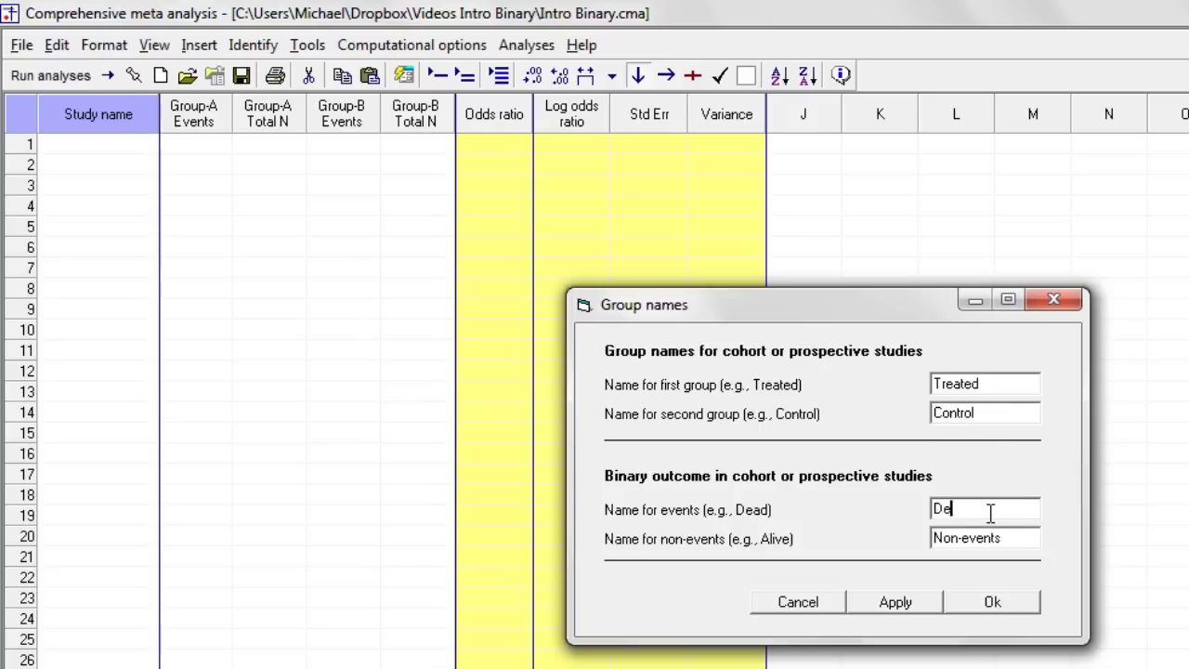
{"action": "type", "text": "ad"}
{"action": "double_click", "coordinate": [1019, 540]}
{"action": "type", "text": "A"}
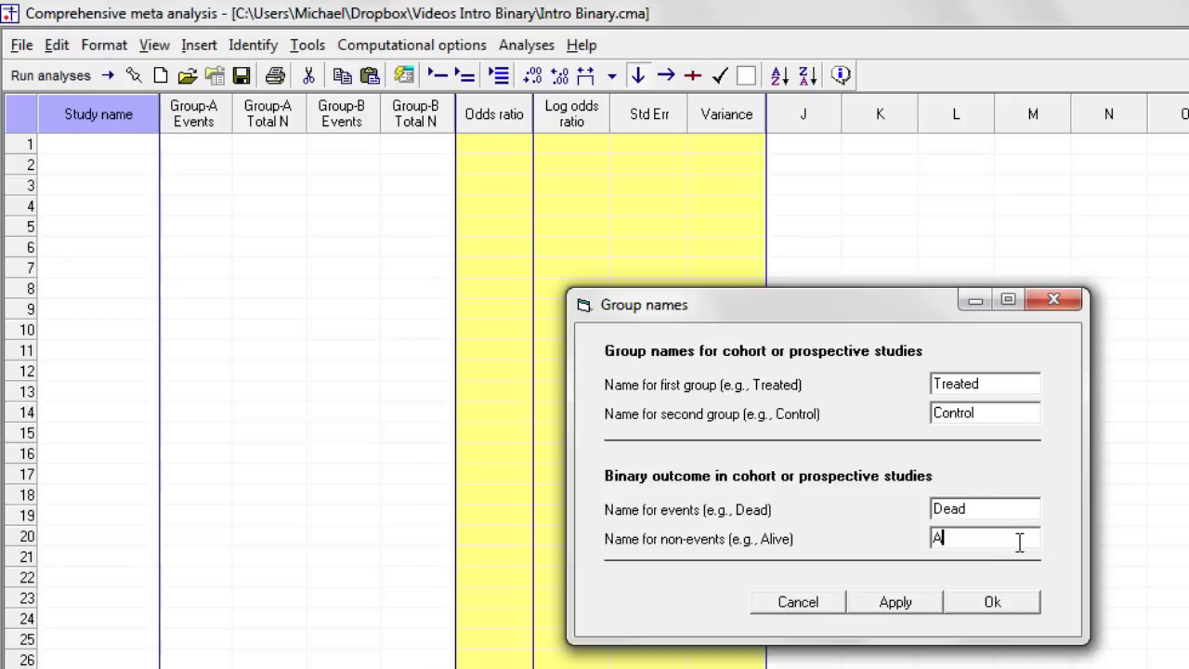
{"action": "type", "text": "live"}
{"action": "left_click", "coordinate": [992, 602]}
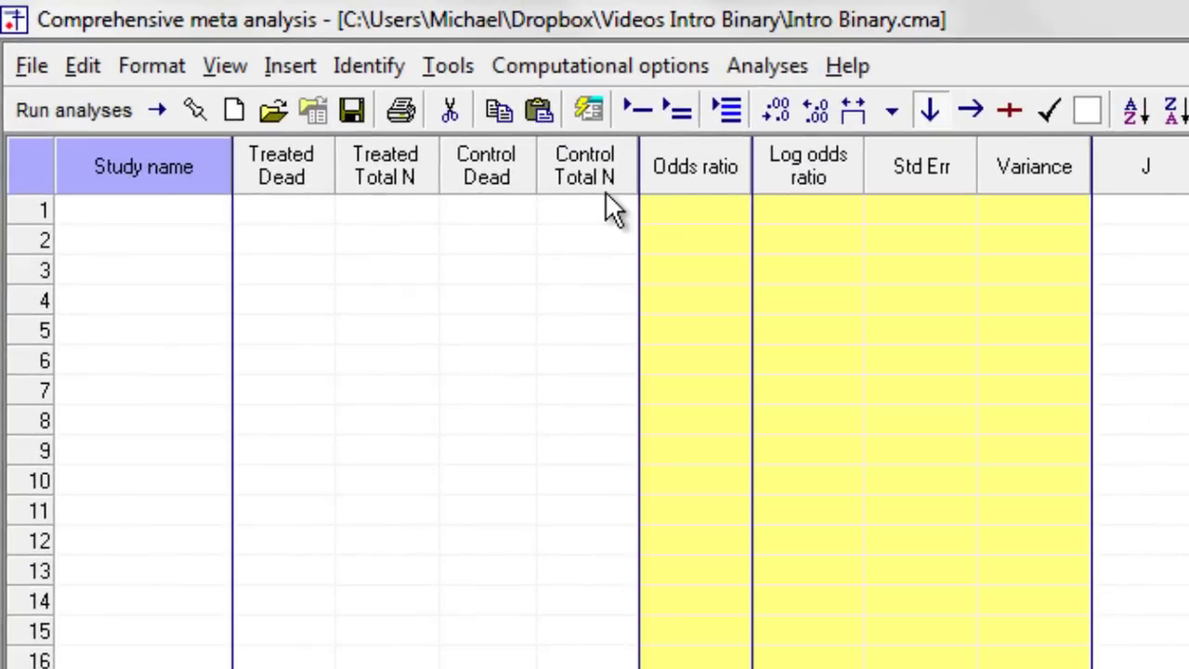
- Fill row 1 with the study name, Treated 6/40 and Control 10/40, giving odds ratio 0.529
{"action": "left_click", "coordinate": [200, 216]}
{"action": "type", "text": "Co"}
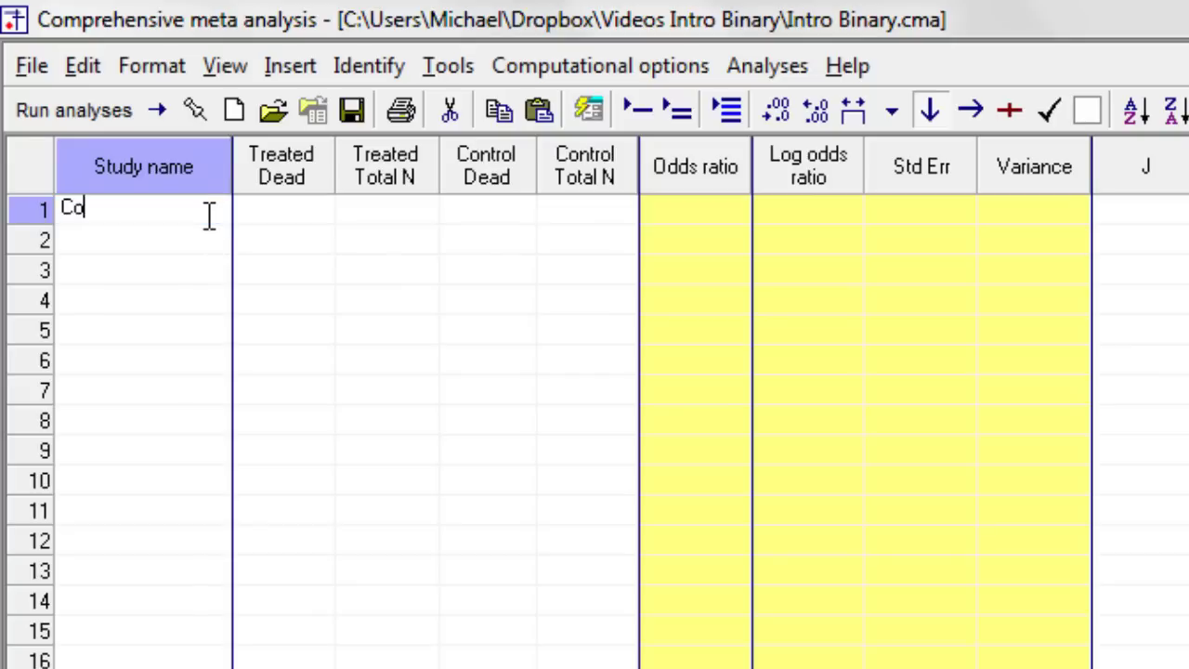
{"action": "type", "text": "oper, 2002"}
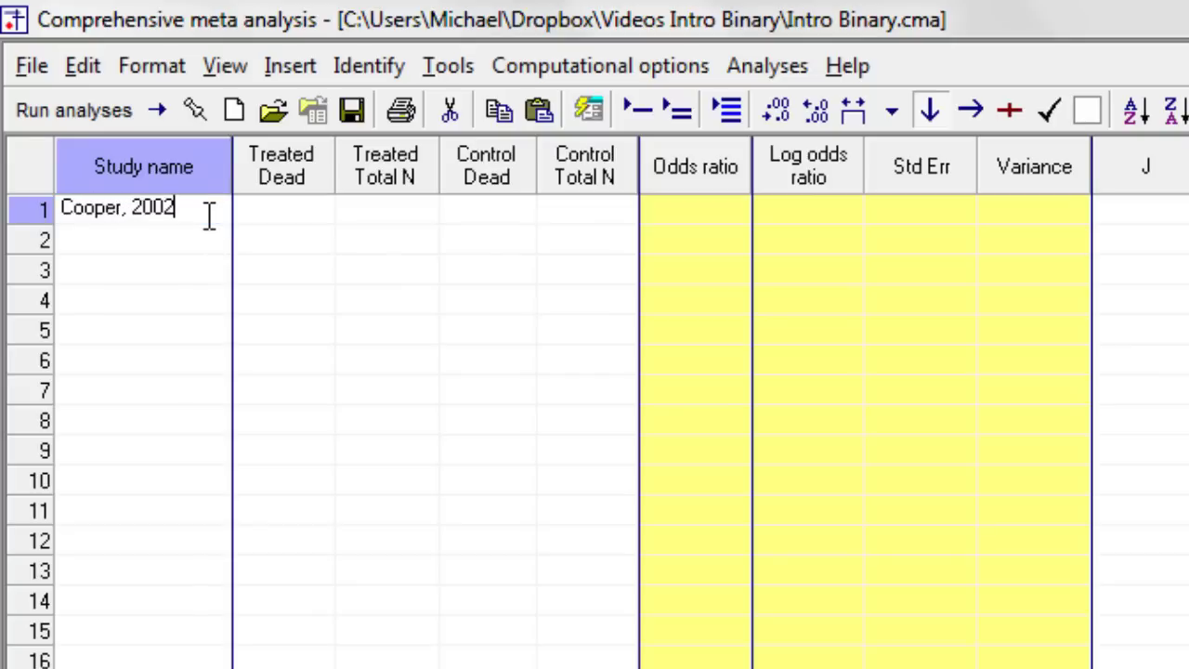
{"action": "key", "text": "Tab"}
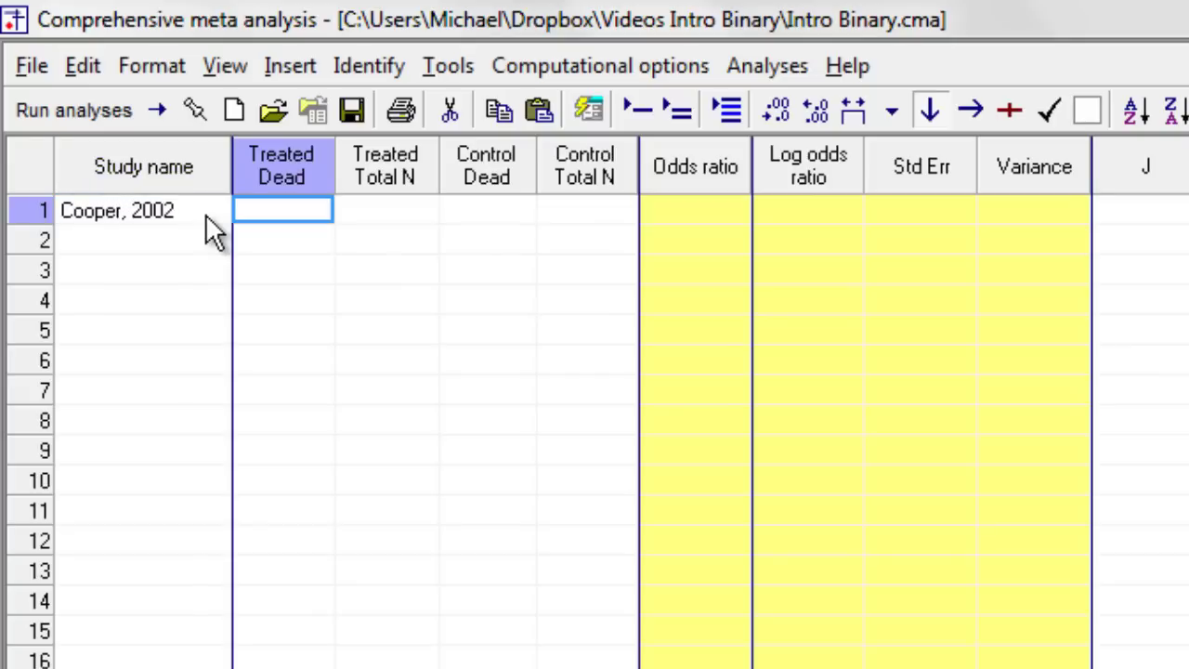
{"action": "type", "text": "6"}
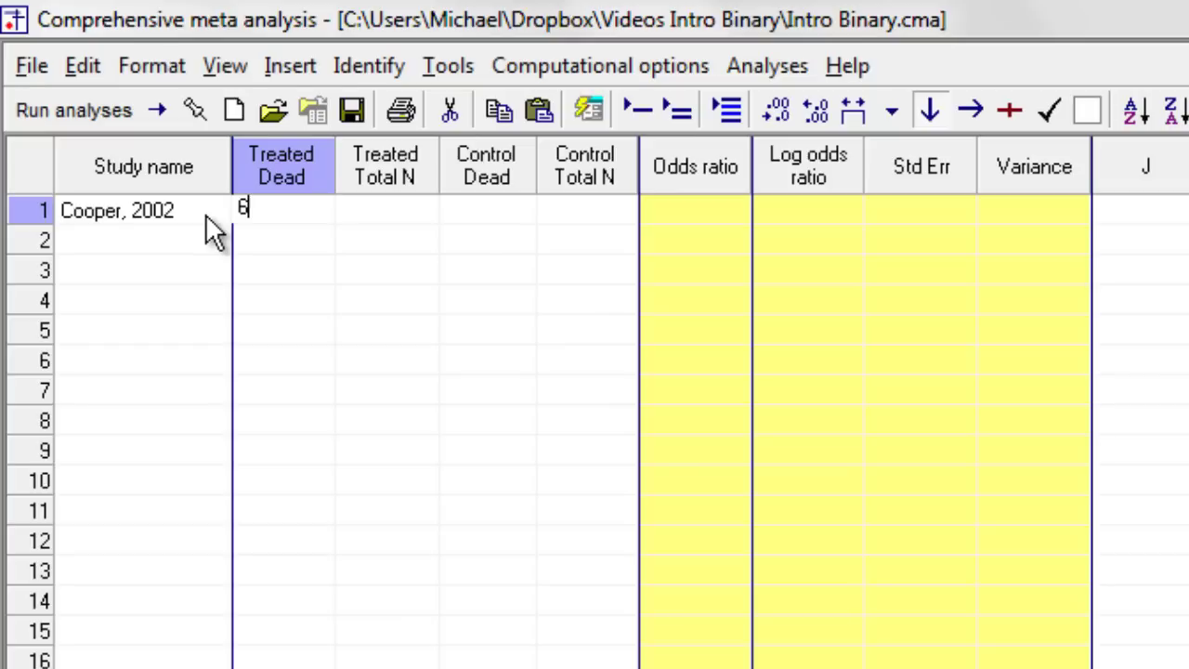
{"action": "key", "text": "Tab"}
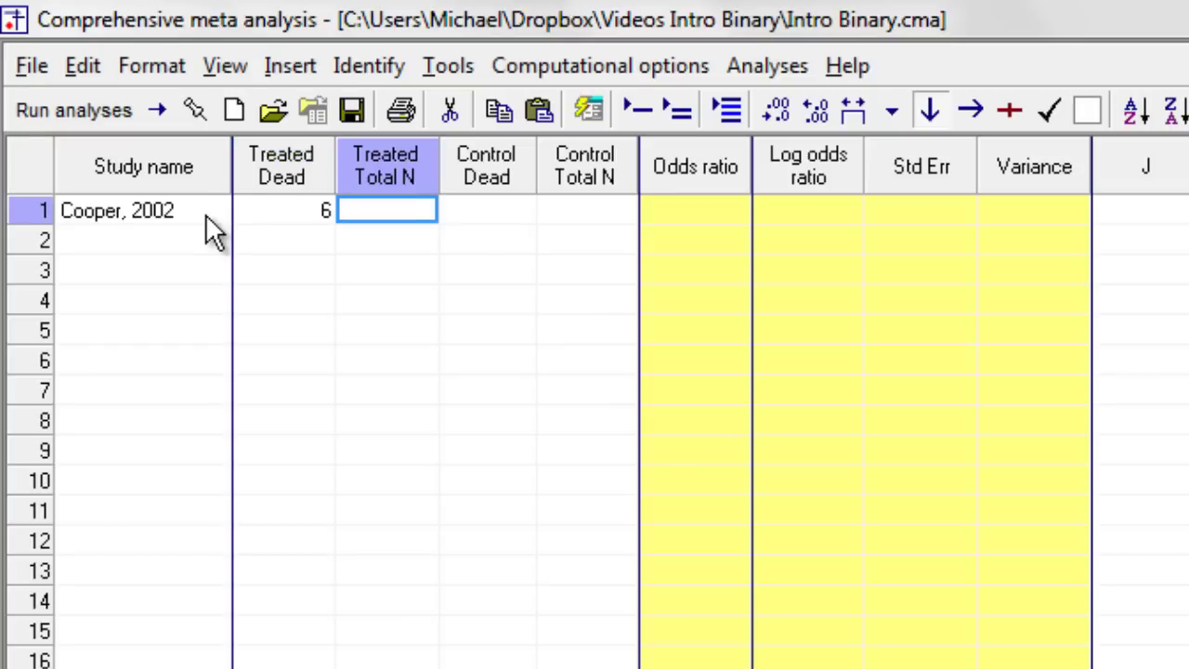
{"action": "type", "text": "40"}
{"action": "key", "text": "Tab"}
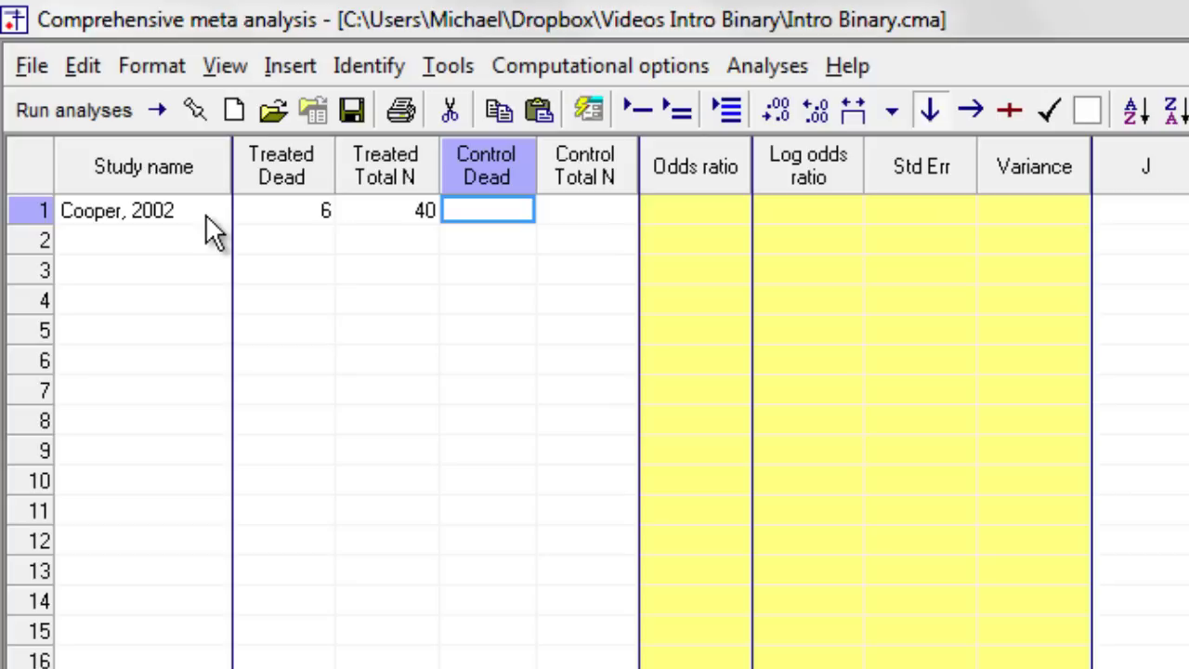
{"action": "type", "text": "10"}
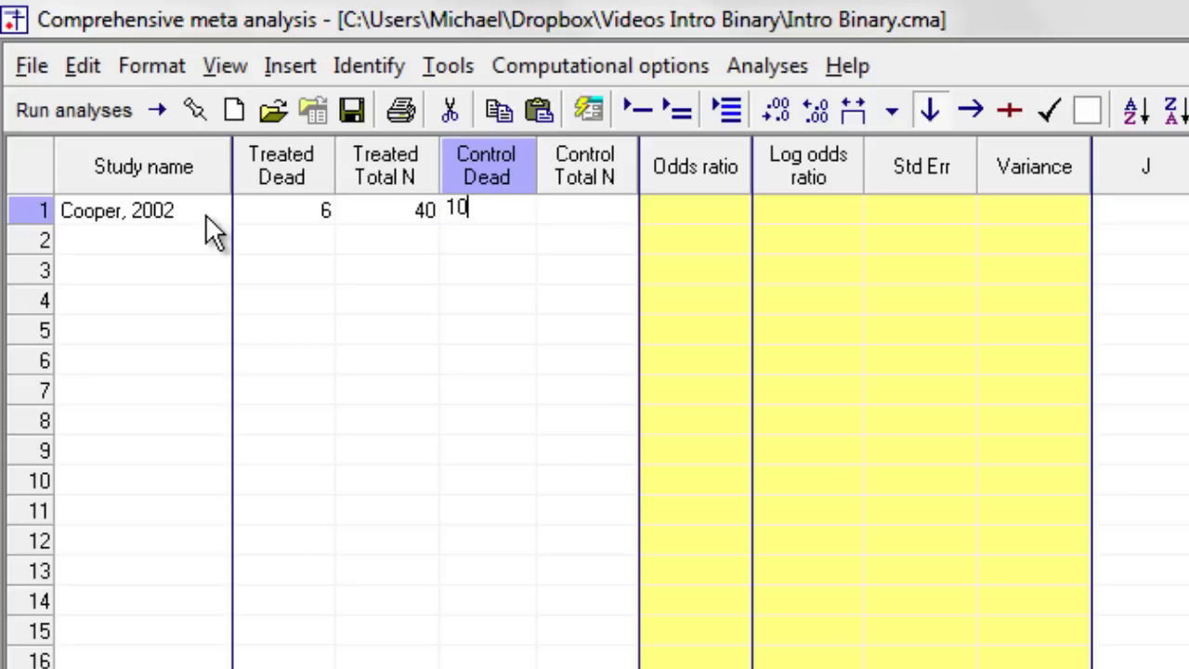
{"action": "key", "text": "Tab"}
{"action": "type", "text": "40"}
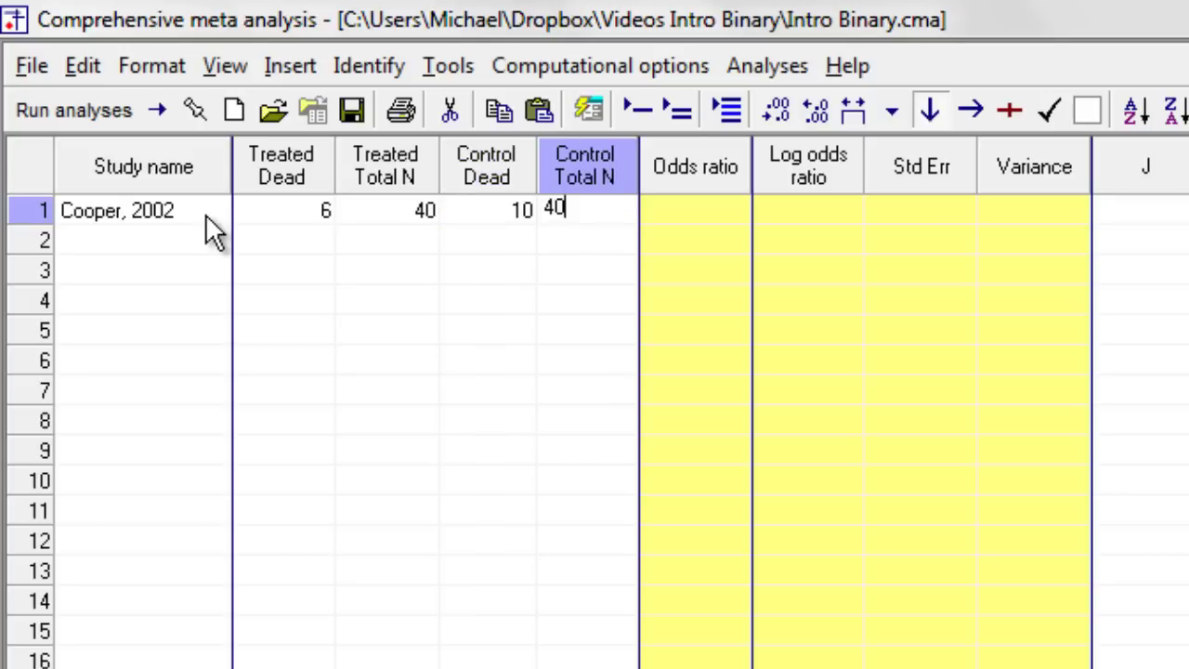
{"action": "key", "text": "Tab"}
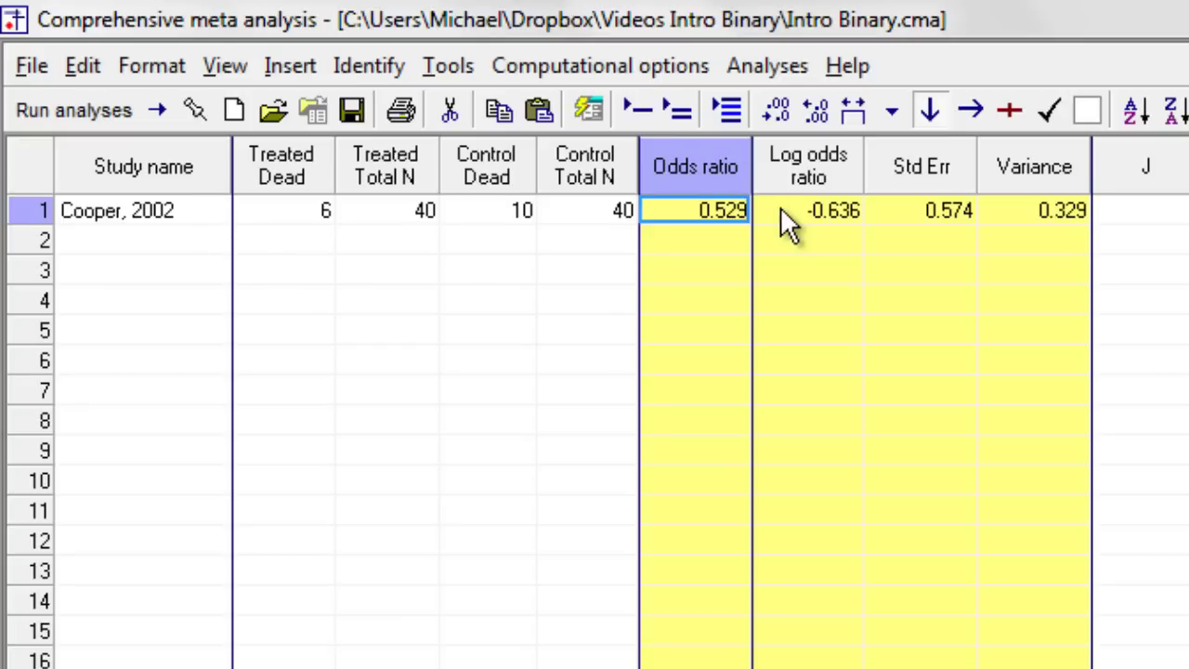
- Enable Risk ratio in the computed effect settings, showing risk ratio 0.600 and risk difference -0.100
{"action": "right_click", "coordinate": [888, 210]}
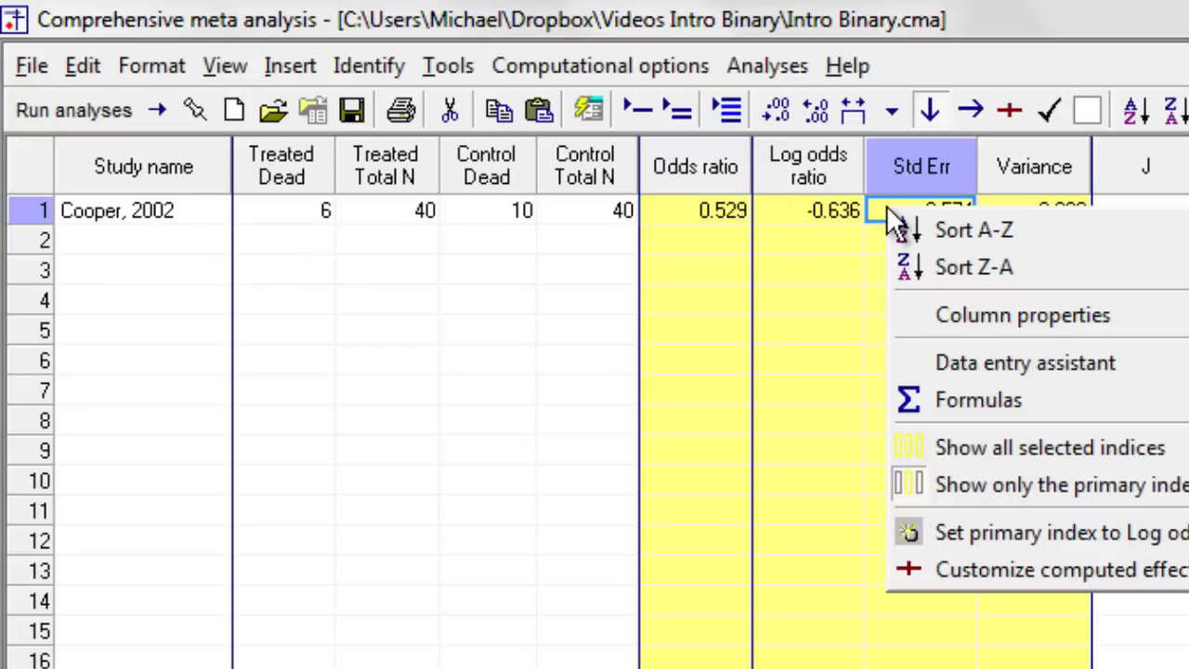
{"action": "left_click", "coordinate": [1056, 566]}
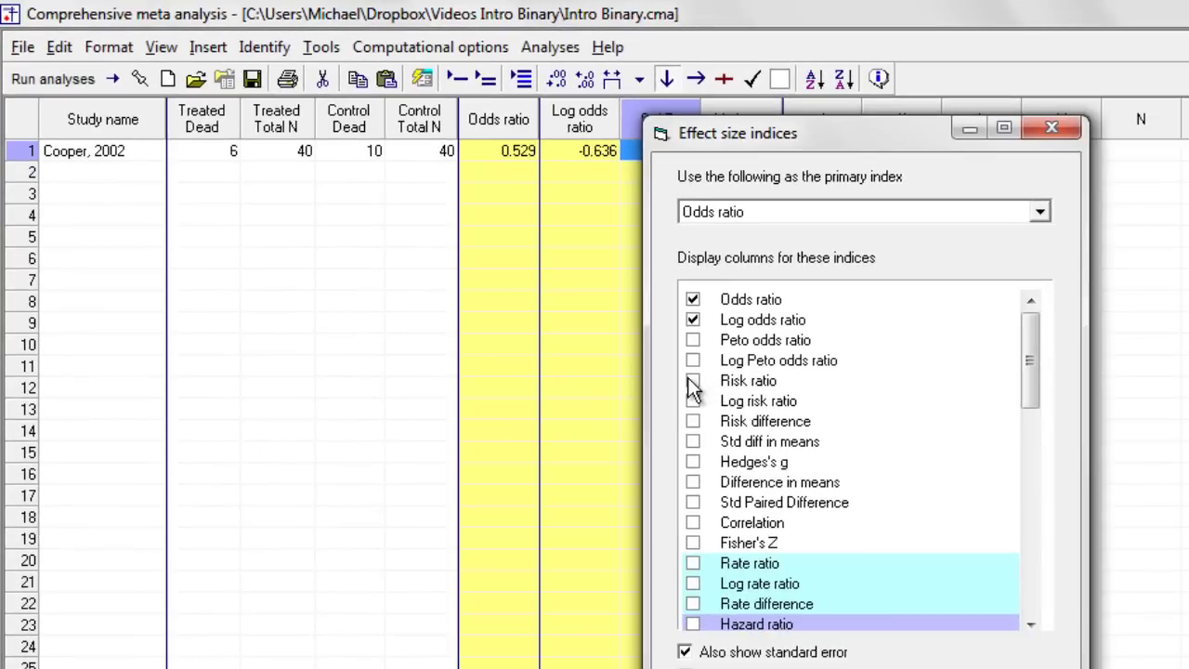
{"action": "left_click", "coordinate": [692, 382]}
{"action": "key", "text": "Return"}
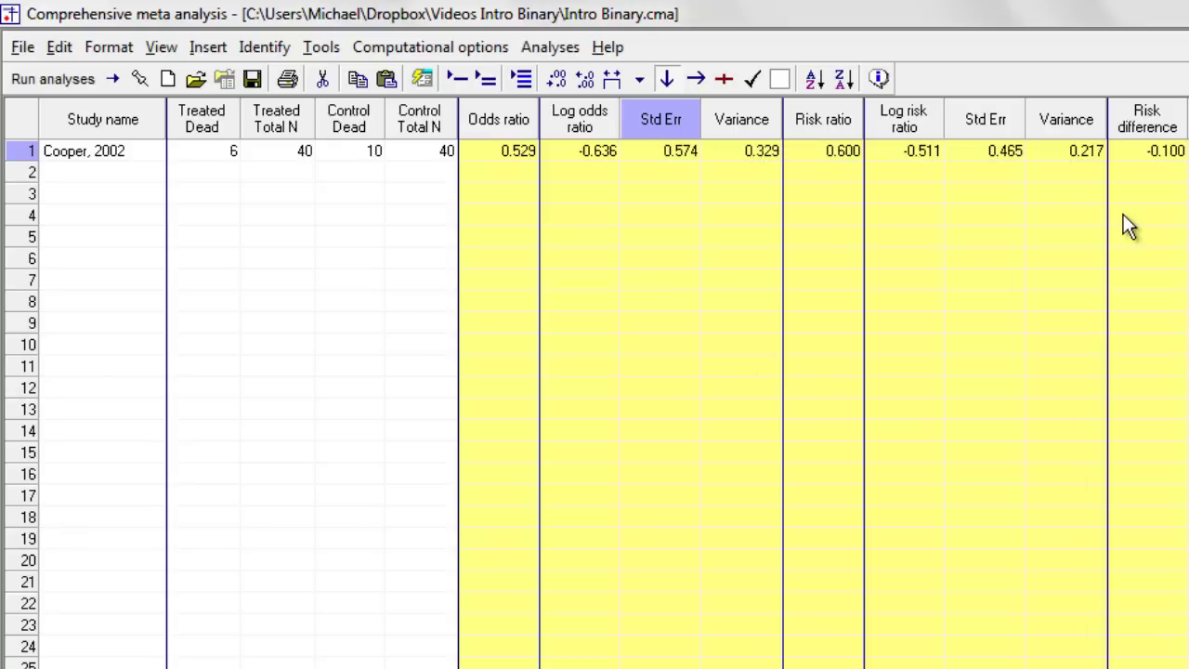
- Reopen Intro Binary.cma from recent files without saving the current changes
{"action": "left_click", "coordinate": [226, 81]}
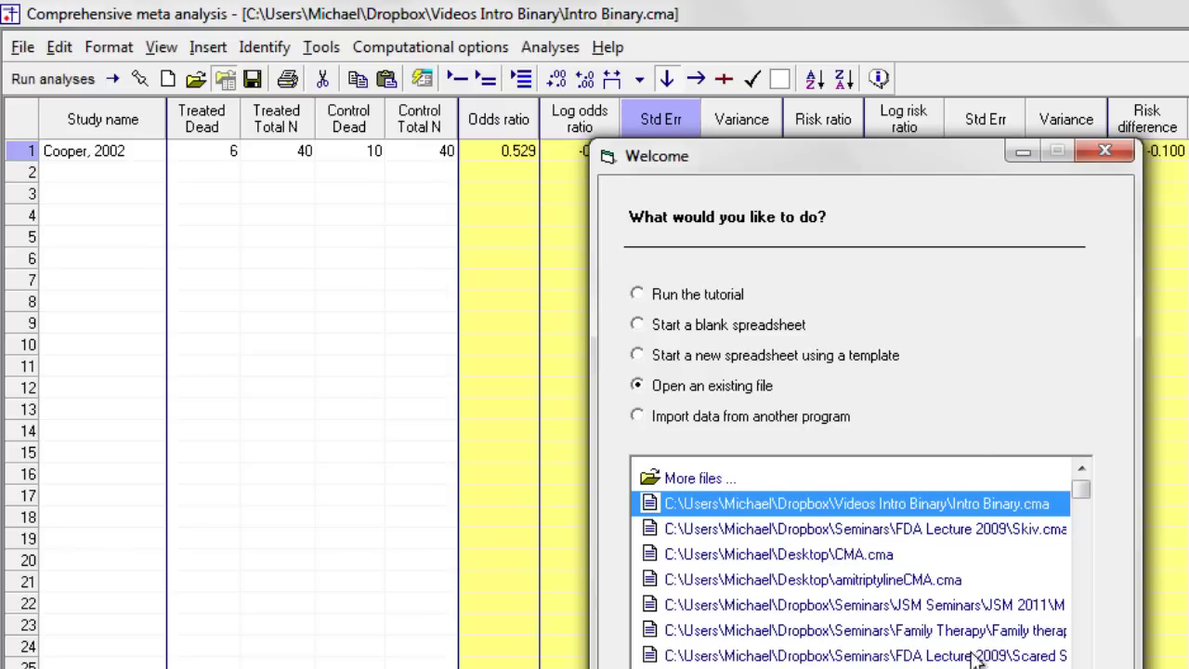
{"action": "key", "text": "Return"}
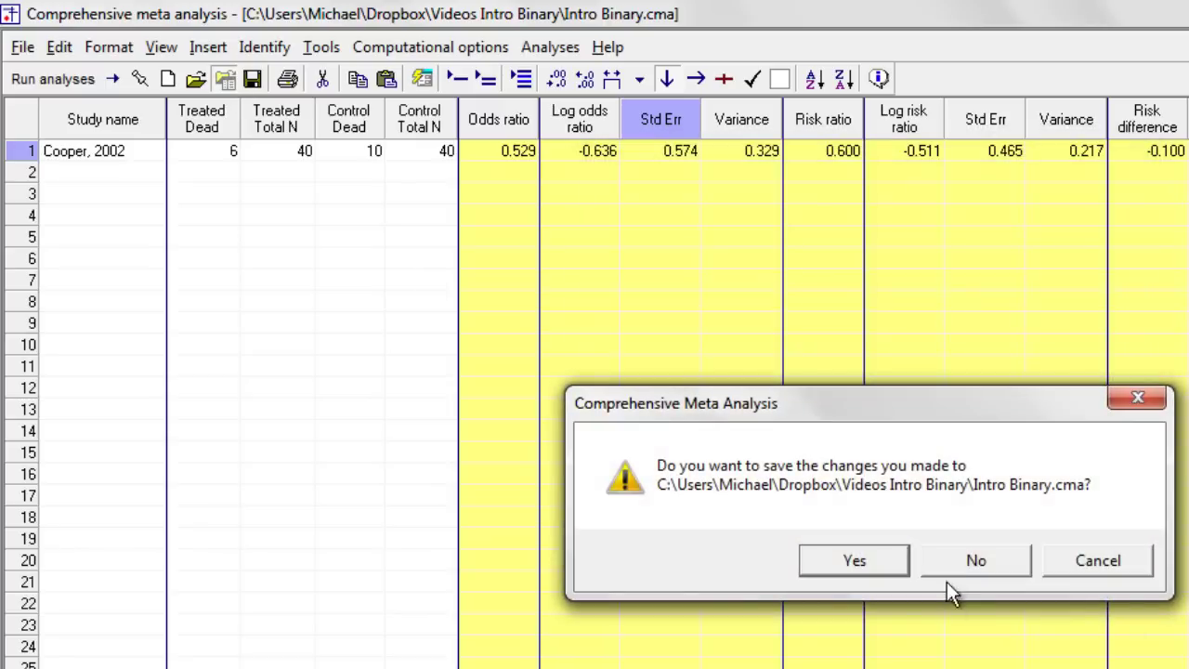
{"action": "left_click", "coordinate": [961, 560]}
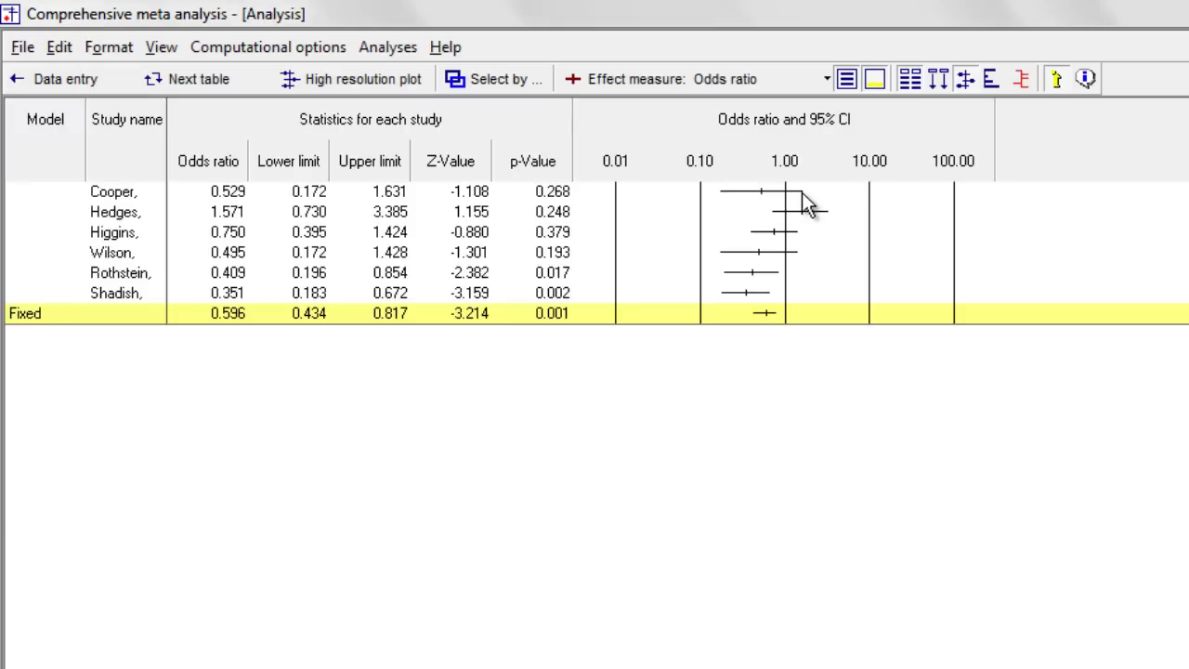
- Switch the effect measure to Risk ratio, widen the Study name column, and show relative weights
{"action": "left_click", "coordinate": [827, 80]}
{"action": "left_click", "coordinate": [683, 282]}
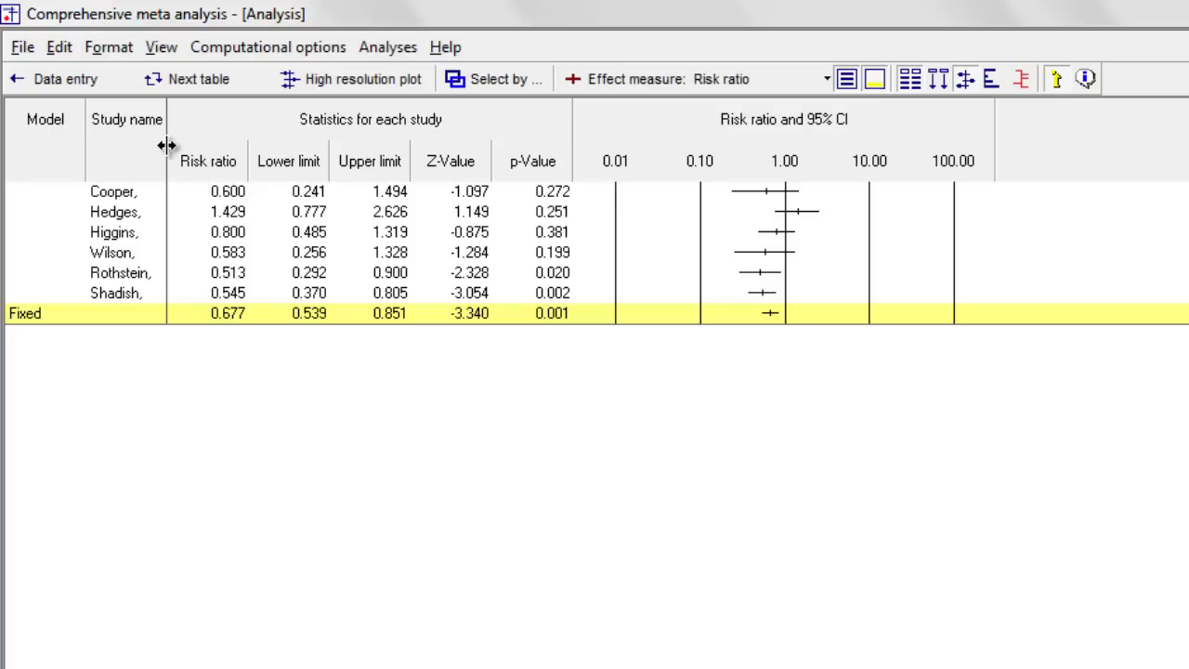
{"action": "left_click_drag", "start_coordinate": [166, 146], "coordinate": [213, 146]}
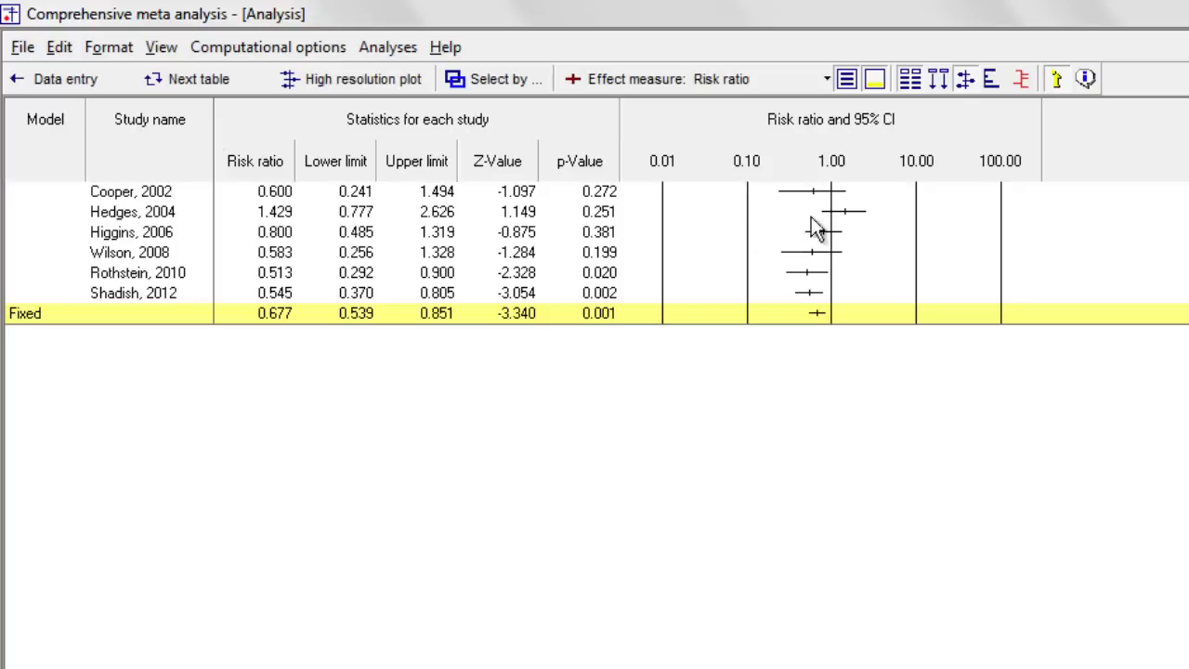
{"action": "left_click", "coordinate": [991, 79]}
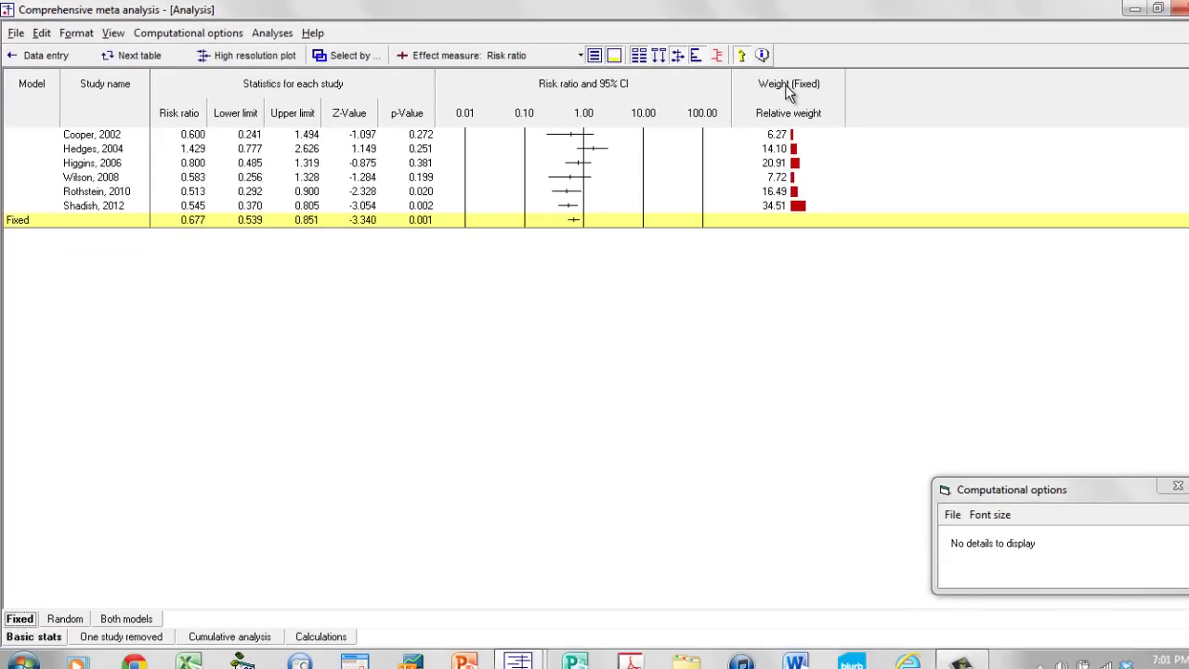
- Show both fixed- and random-effects models, adding random-effects risk ratio 0.693
{"action": "left_click", "coordinate": [125, 619]}
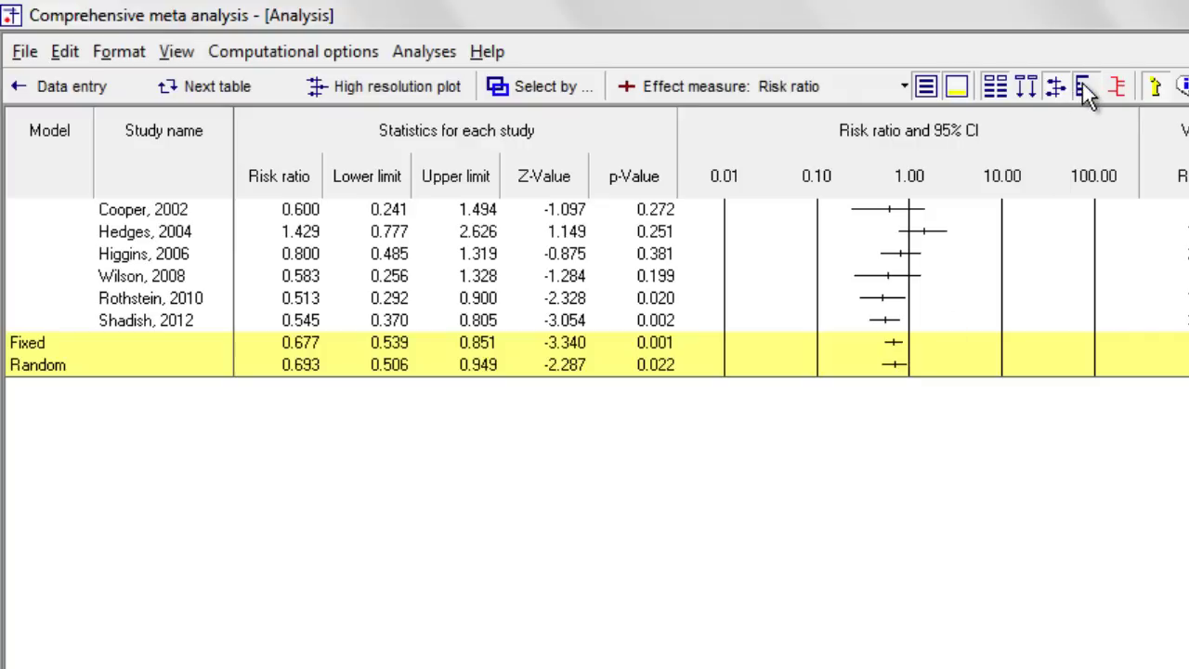
- Hide the Standard error and Upper limit columns, then display the high-resolution forest plot
{"action": "right_click", "coordinate": [595, 309]}
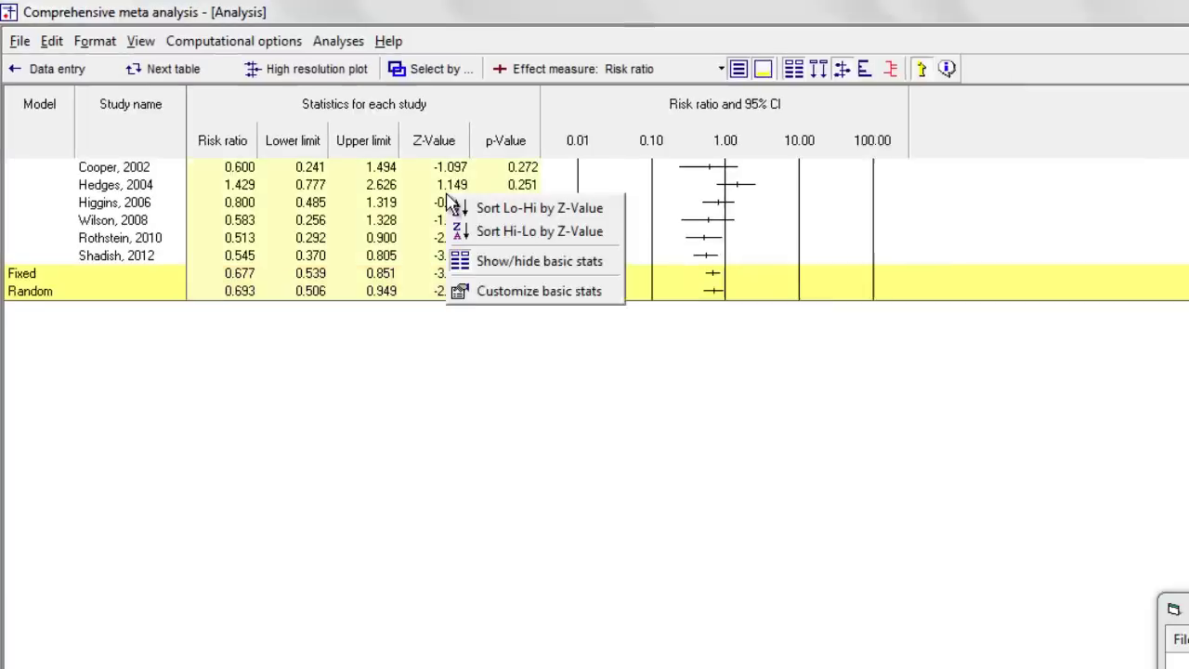
{"action": "left_click", "coordinate": [651, 355]}
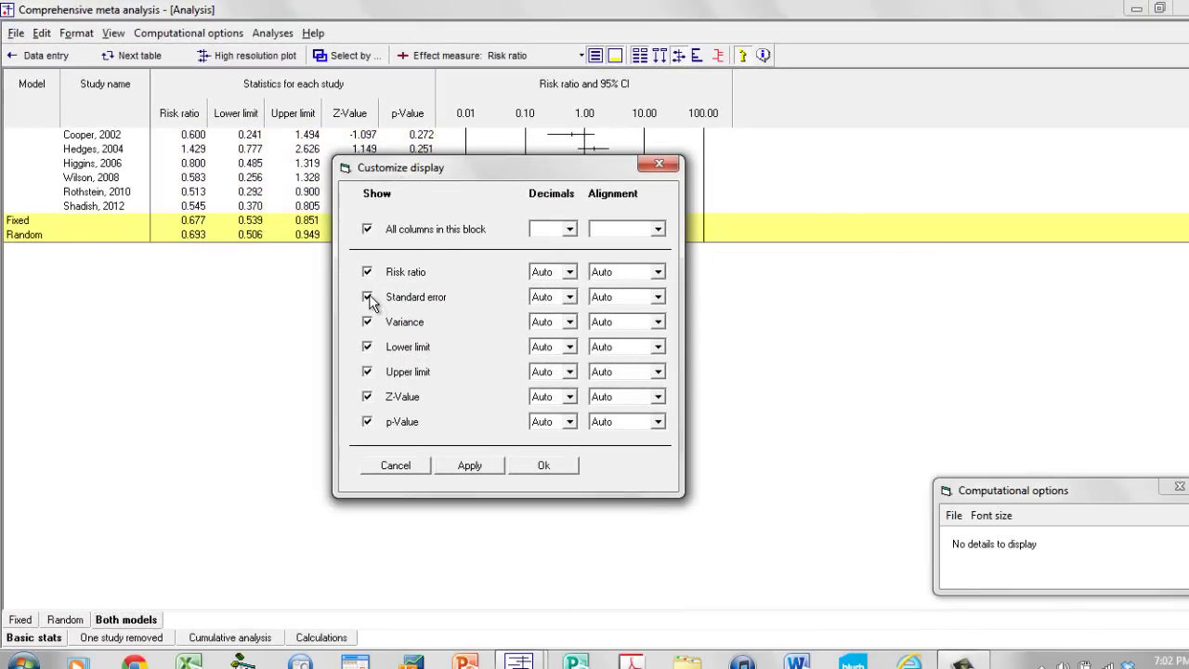
{"action": "left_click", "coordinate": [368, 298]}
{"action": "left_click", "coordinate": [368, 373]}
{"action": "left_click", "coordinate": [543, 464]}
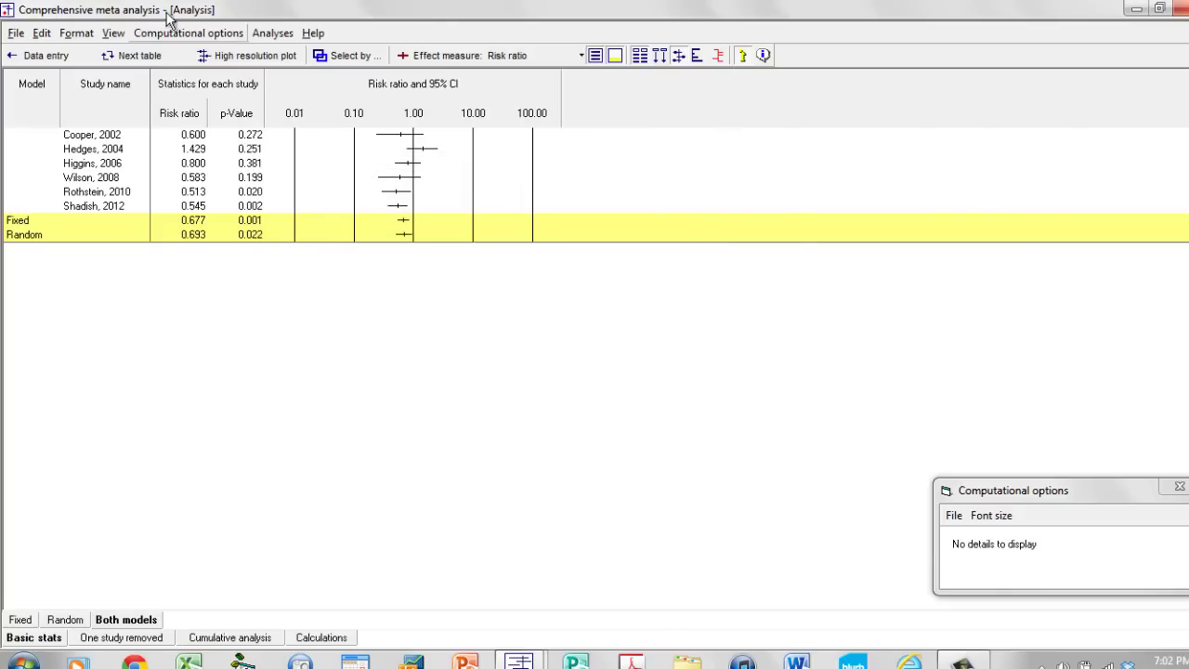
{"action": "left_click", "coordinate": [248, 56]}
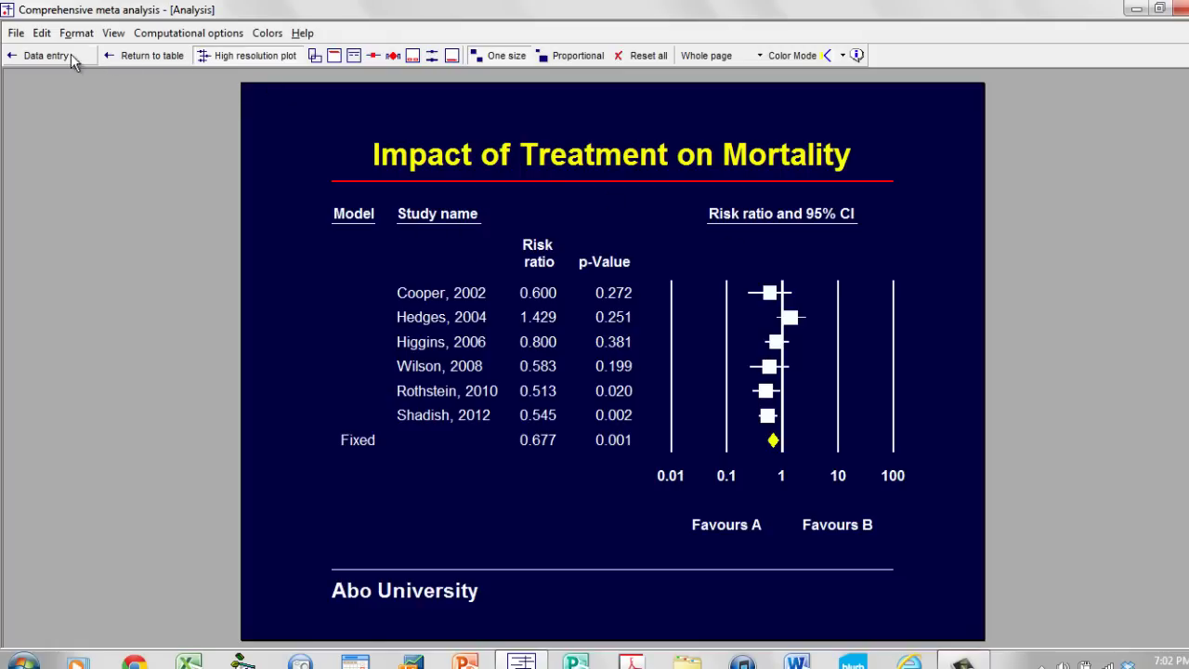
- Export the 'Impact of Treatment on Mortality' forest plot to a PowerPoint slide
{"action": "left_click", "coordinate": [16, 34]}
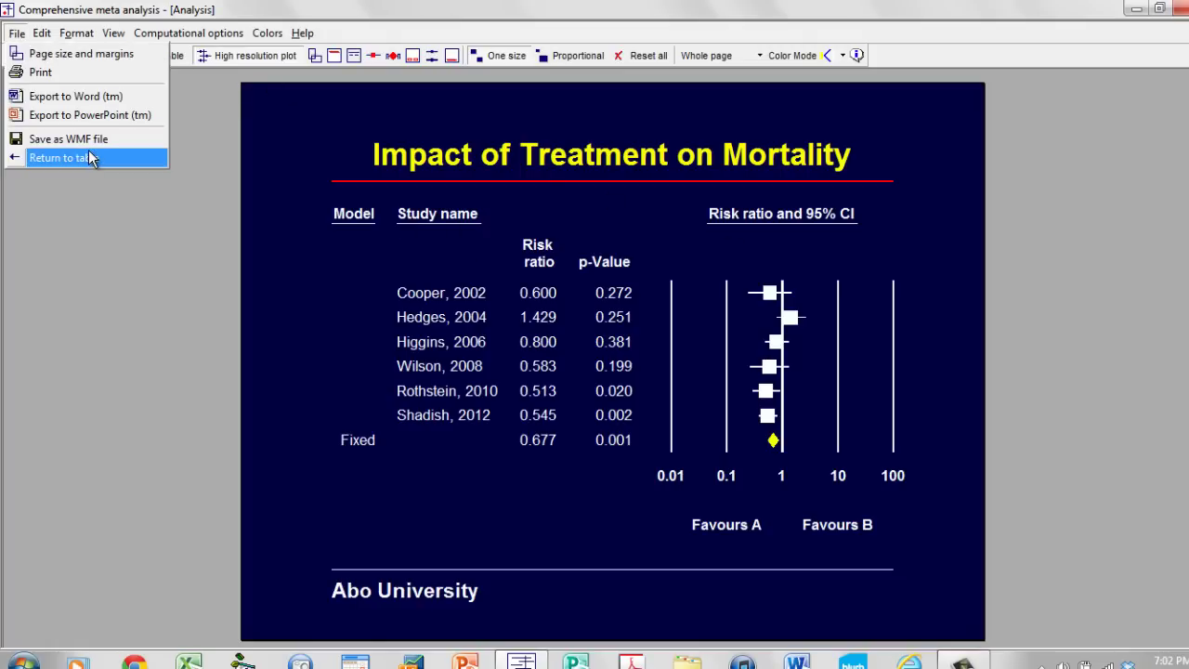
{"action": "left_click", "coordinate": [86, 115]}
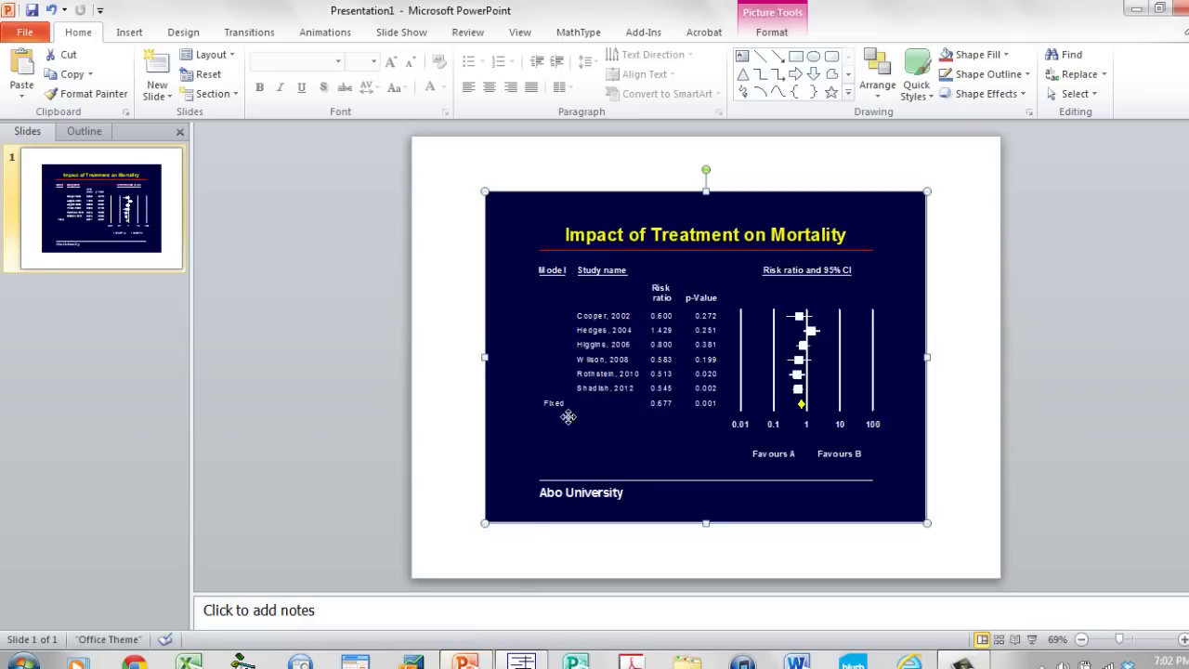
- Move the forest plot to the slide's top-left and enlarge it, then close PowerPoint without saving
{"action": "left_click_drag", "start_coordinate": [565, 415], "coordinate": [492, 365]}
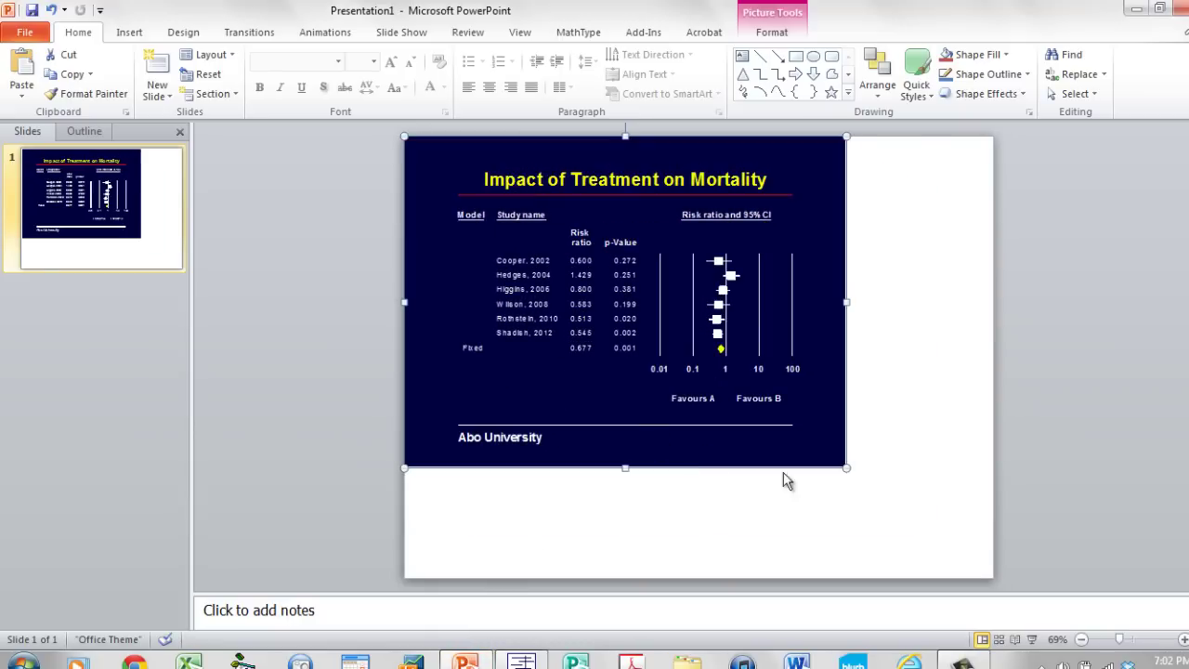
{"action": "left_click_drag", "start_coordinate": [846, 468], "coordinate": [991, 576]}
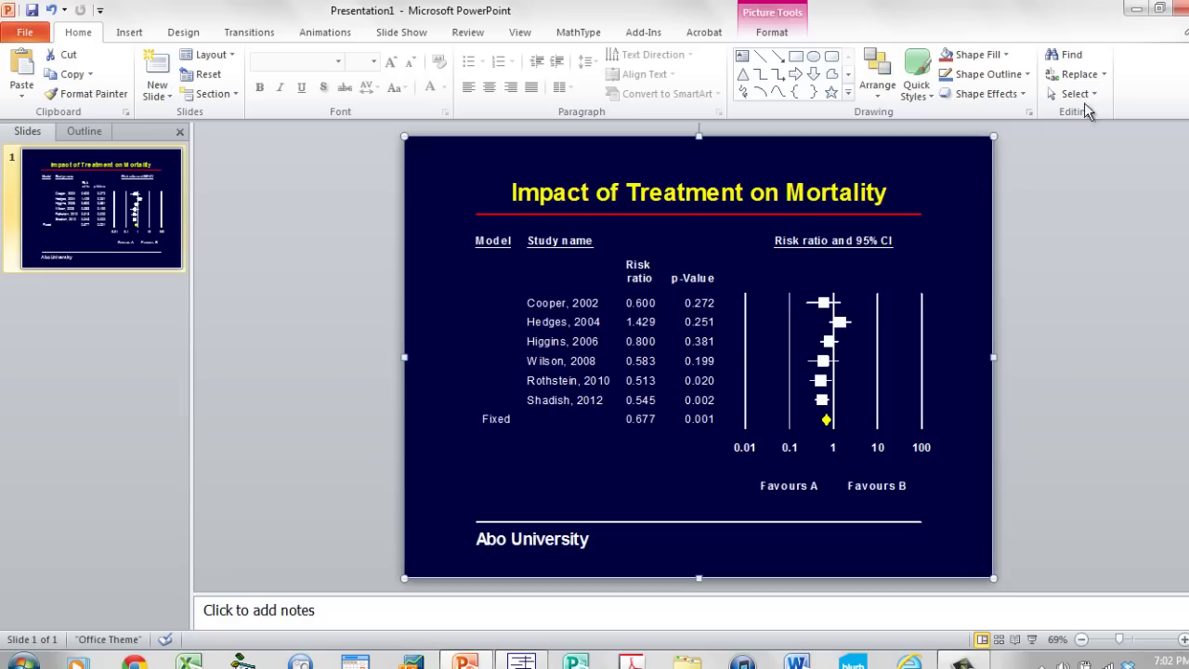
{"action": "left_click", "coordinate": [1182, 9]}
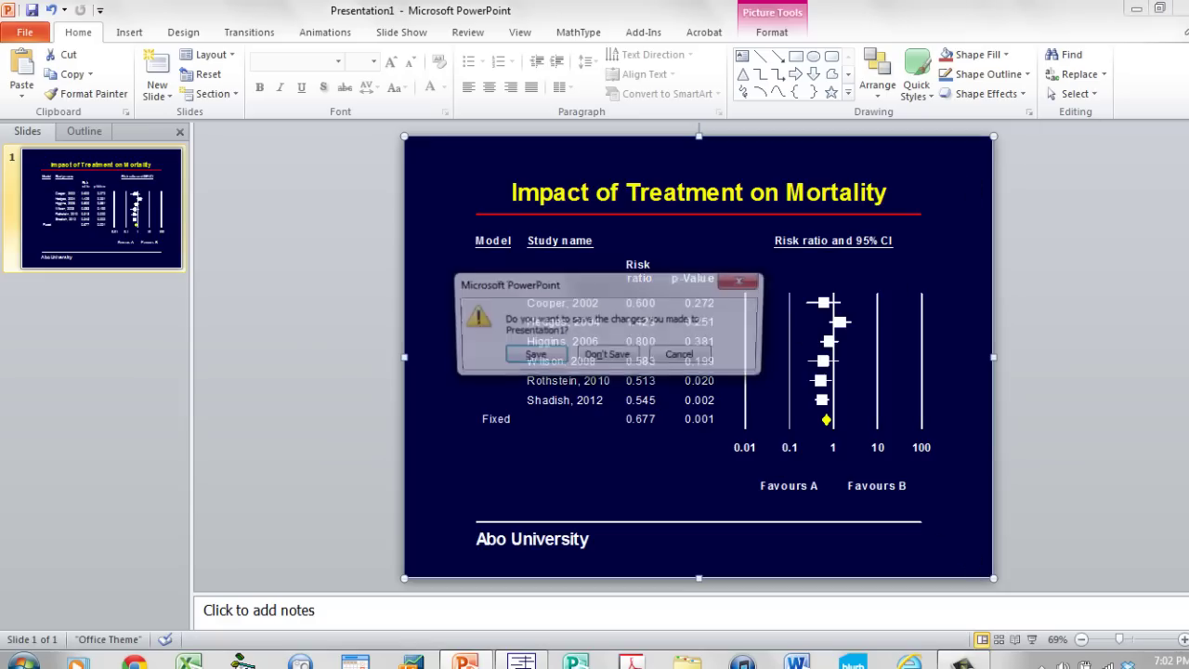
{"action": "left_click", "coordinate": [618, 355]}
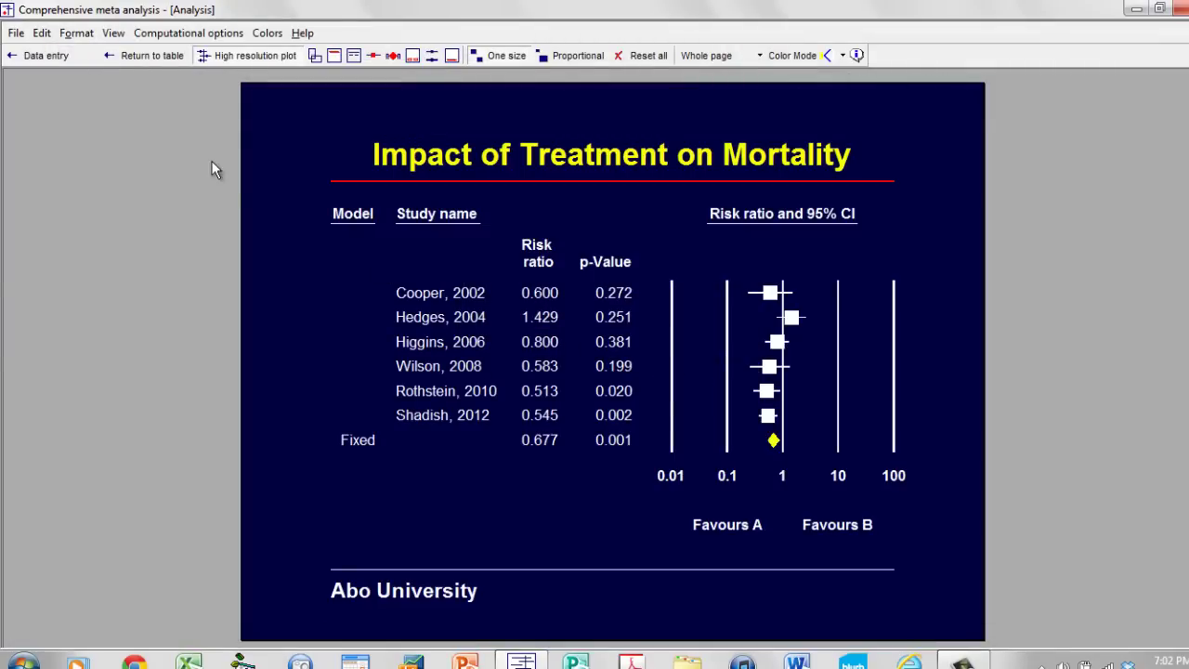
- Close the high-resolution plot via File > Return to table to view the risk-ratio results
{"action": "left_click", "coordinate": [16, 33]}
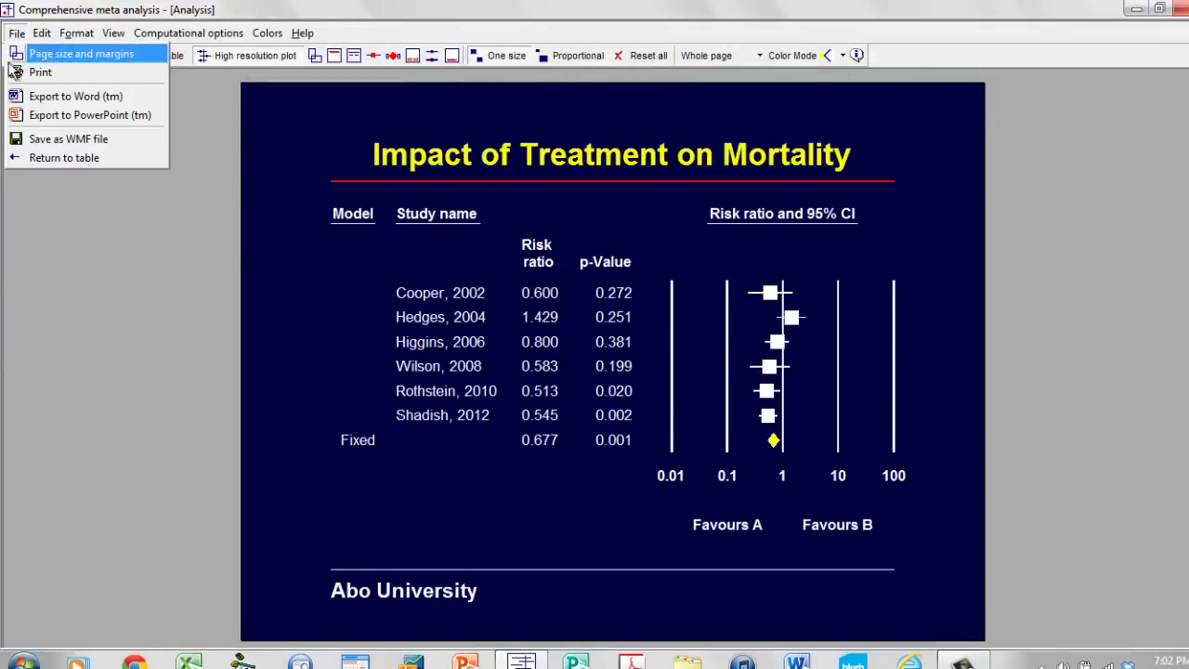
{"action": "left_click", "coordinate": [55, 157]}
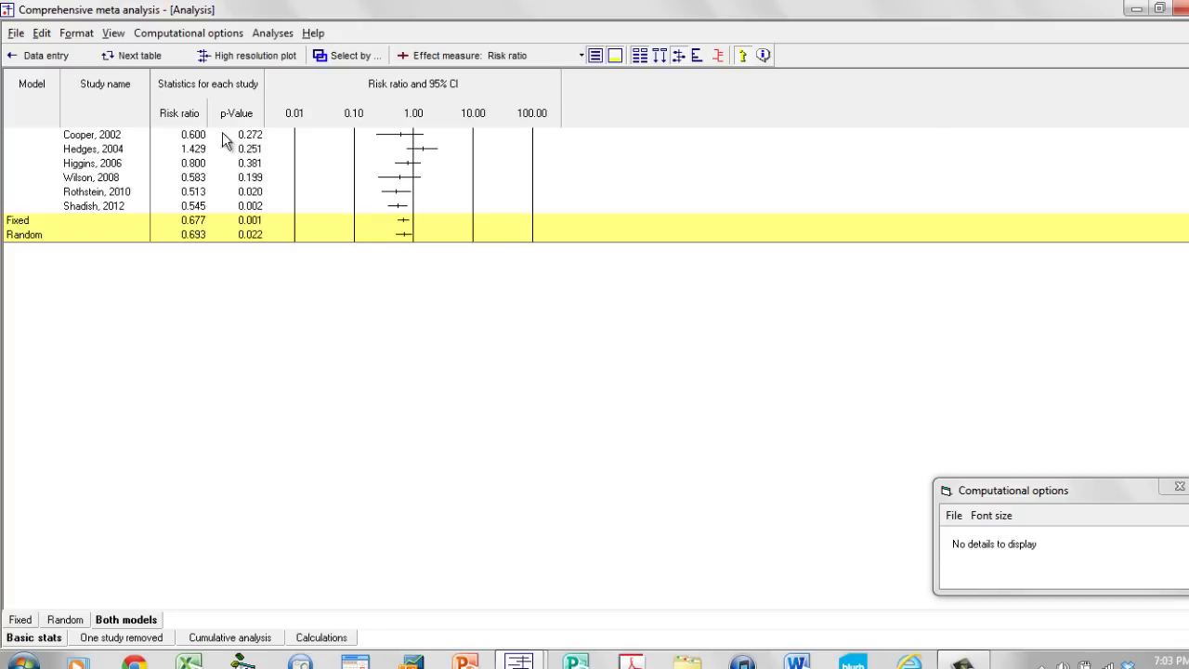
- Switch to the Intro Binary.cma data-entry grid showing the six studies
{"action": "left_click", "coordinate": [52, 58]}
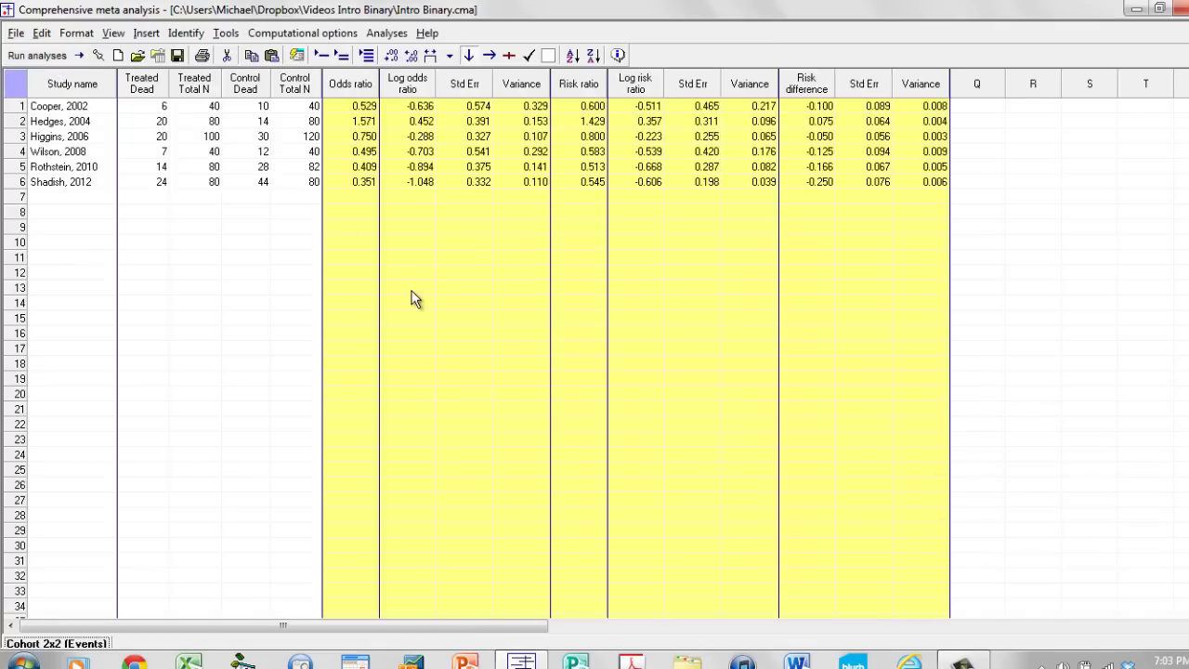